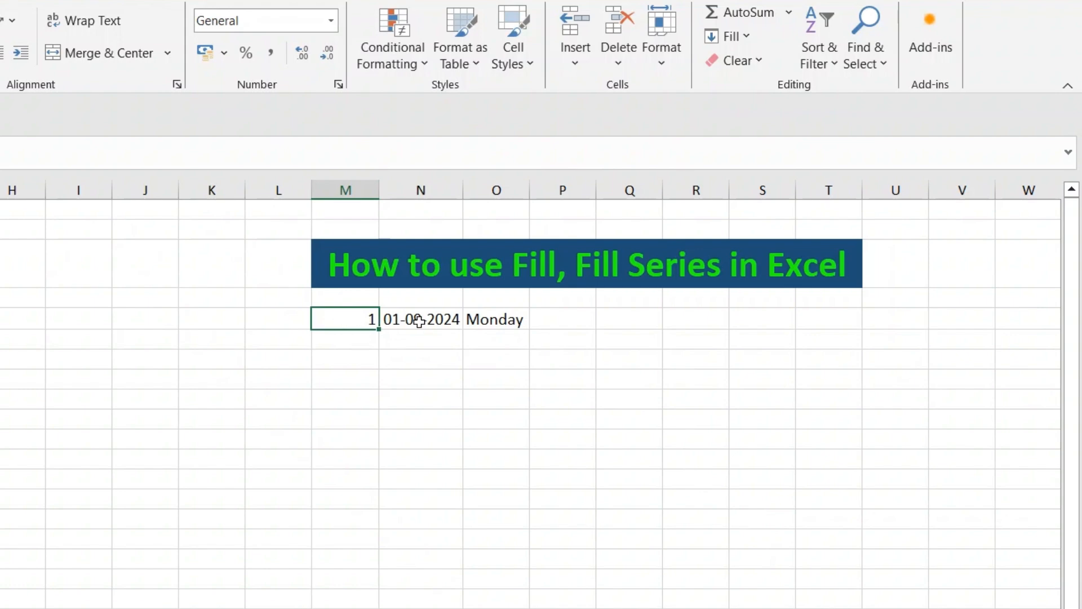
- Select the nine cells in column M starting from the cell with 1 and fill the value down
{"action": "left_click", "coordinate": [419, 321]}
{"action": "left_click", "coordinate": [483, 320]}
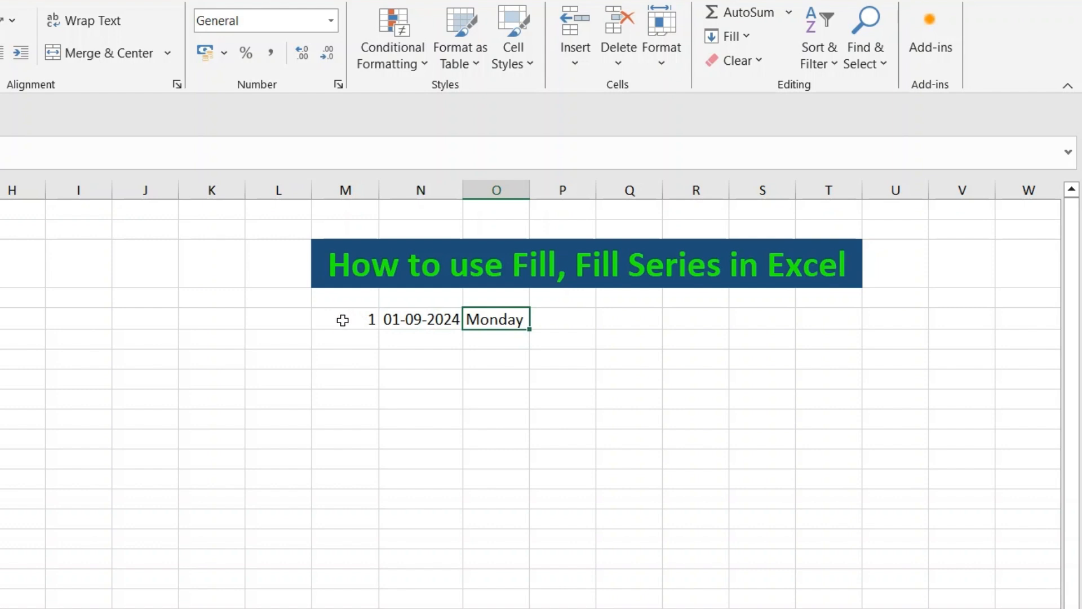
{"action": "left_click", "coordinate": [345, 319]}
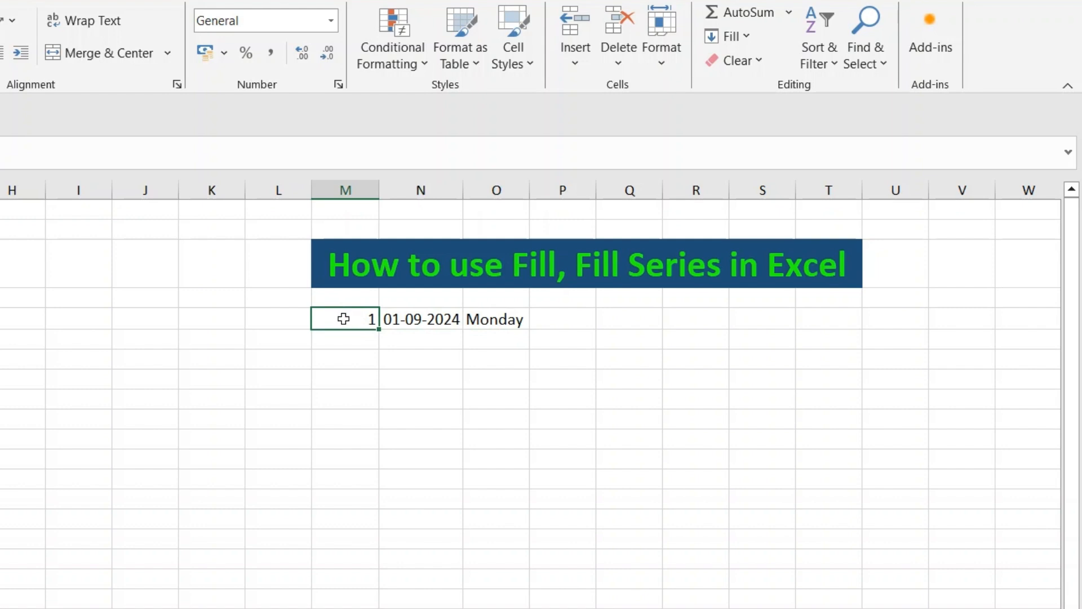
{"action": "left_click_drag", "start_coordinate": [344, 316], "coordinate": [353, 471]}
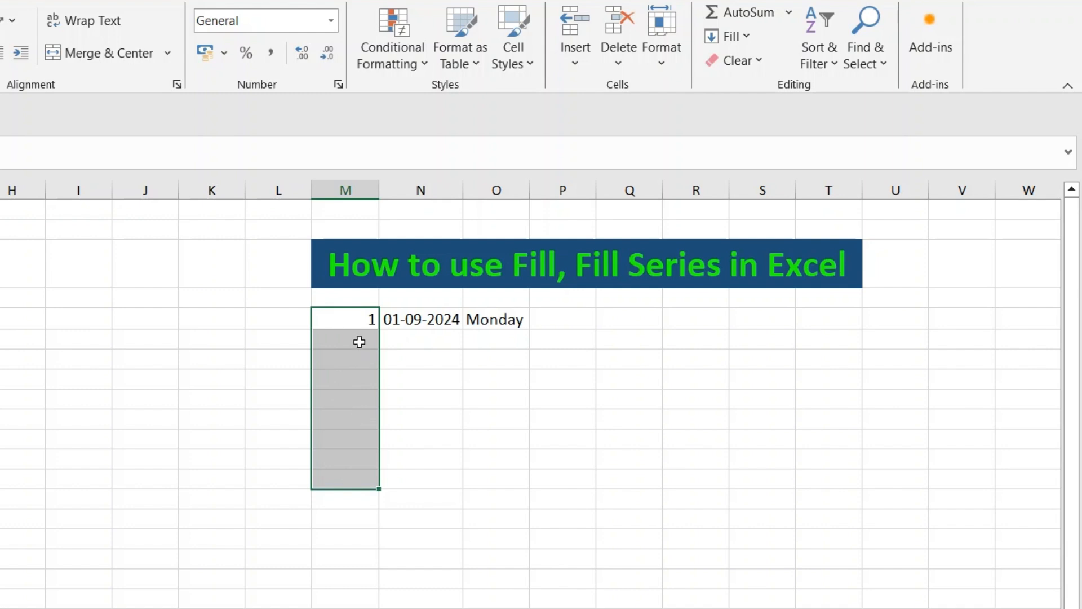
{"action": "left_click", "coordinate": [753, 41]}
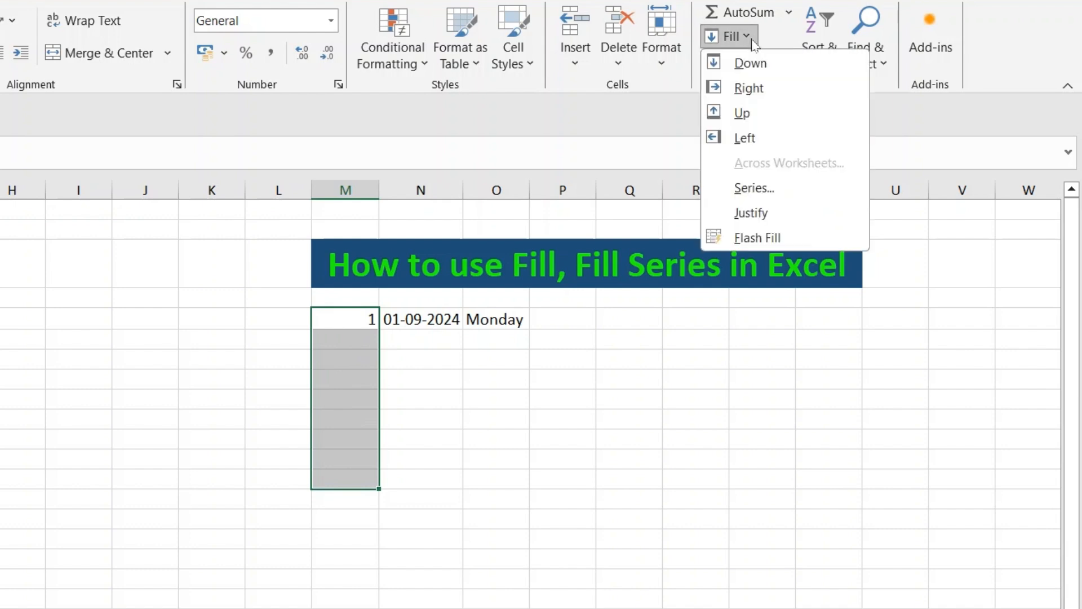
{"action": "left_click", "coordinate": [749, 66]}
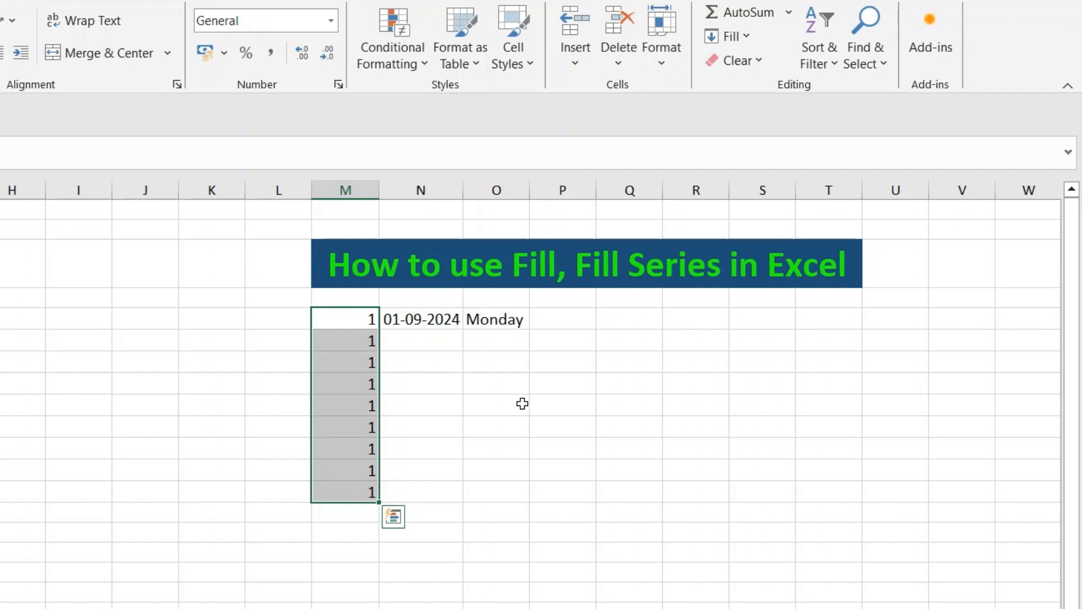
- Fill the selected column M range as a linear series in columns with step value 1
{"action": "left_click", "coordinate": [831, 63]}
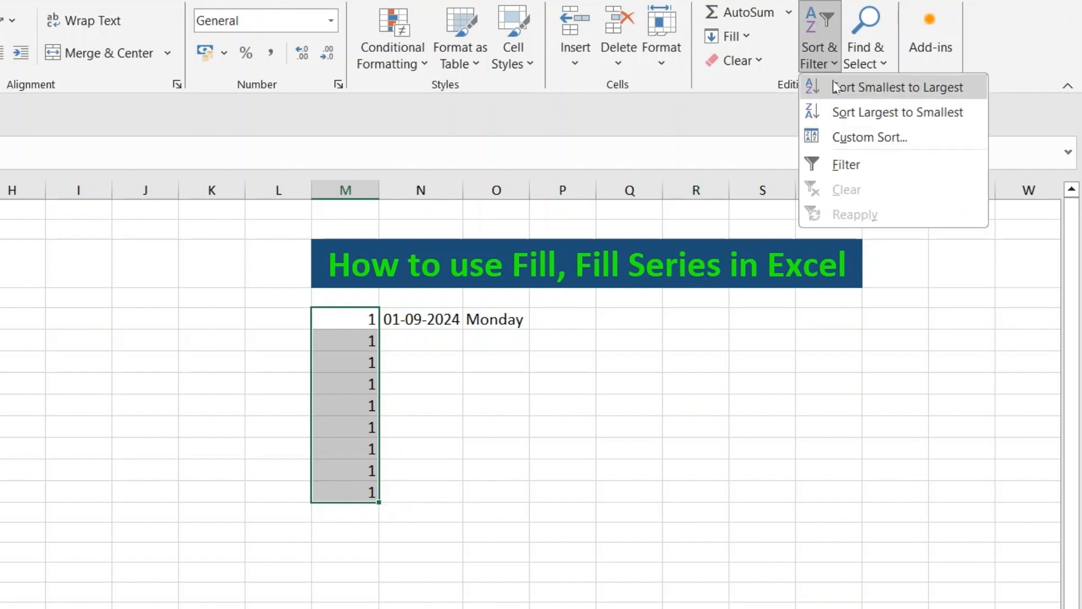
{"action": "left_click", "coordinate": [738, 38]}
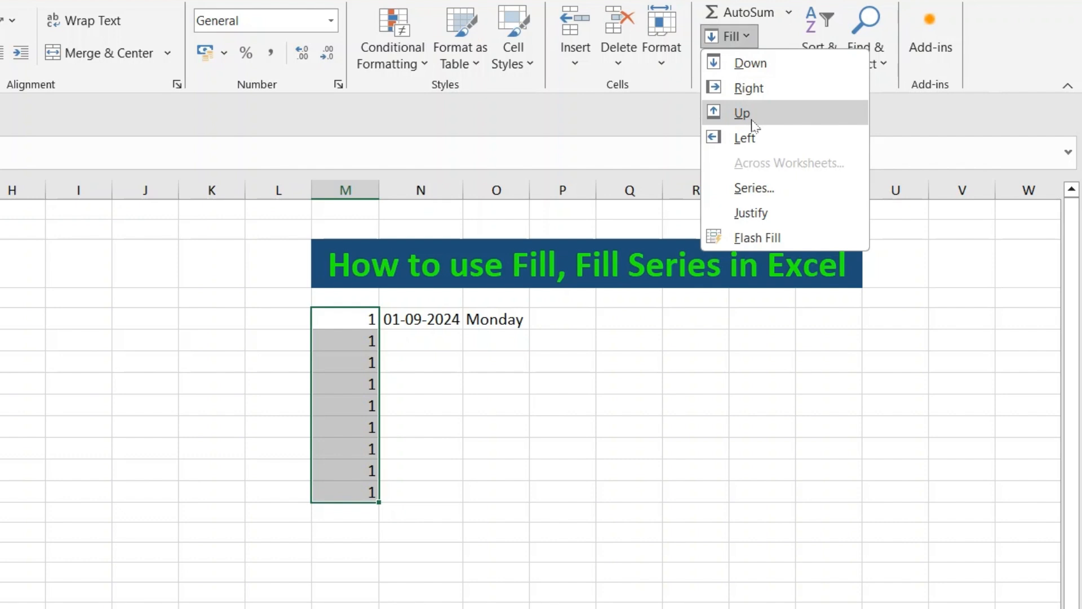
{"action": "left_click", "coordinate": [754, 188]}
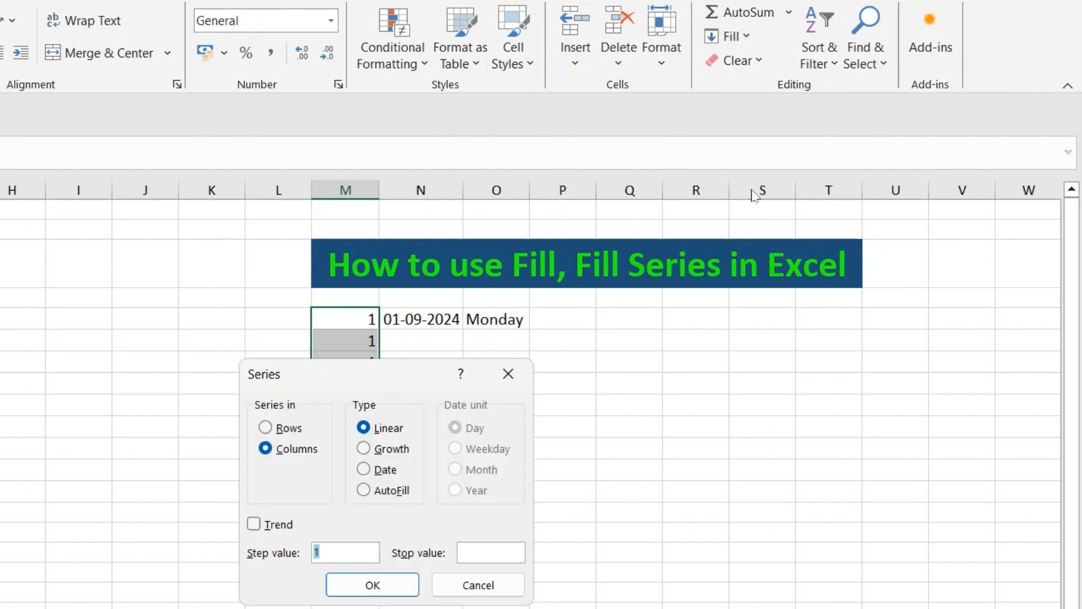
{"action": "left_click_drag", "start_coordinate": [407, 386], "coordinate": [711, 347]}
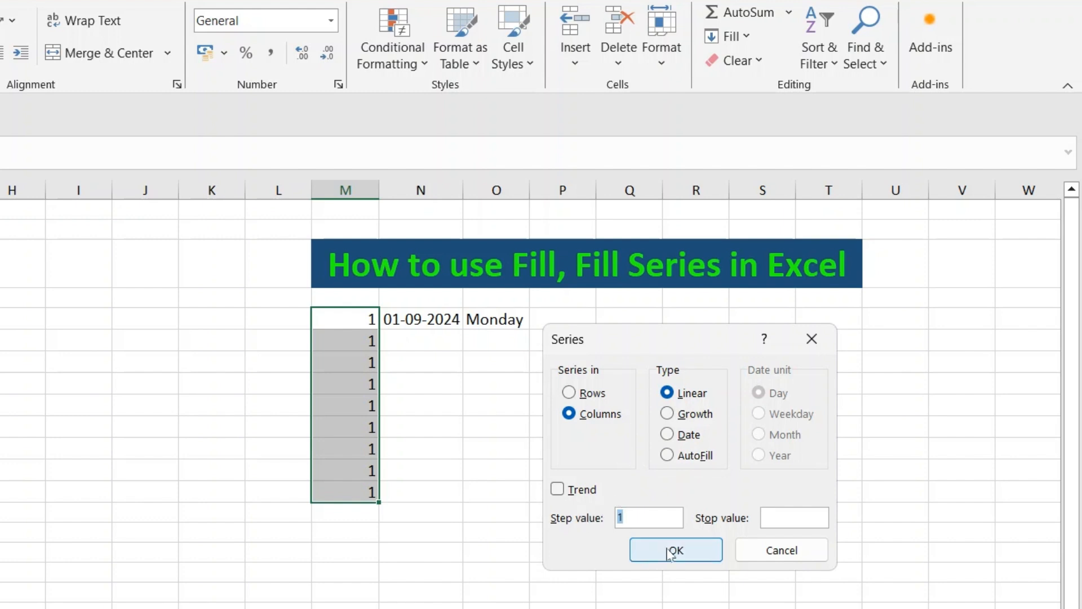
{"action": "left_click", "coordinate": [671, 550]}
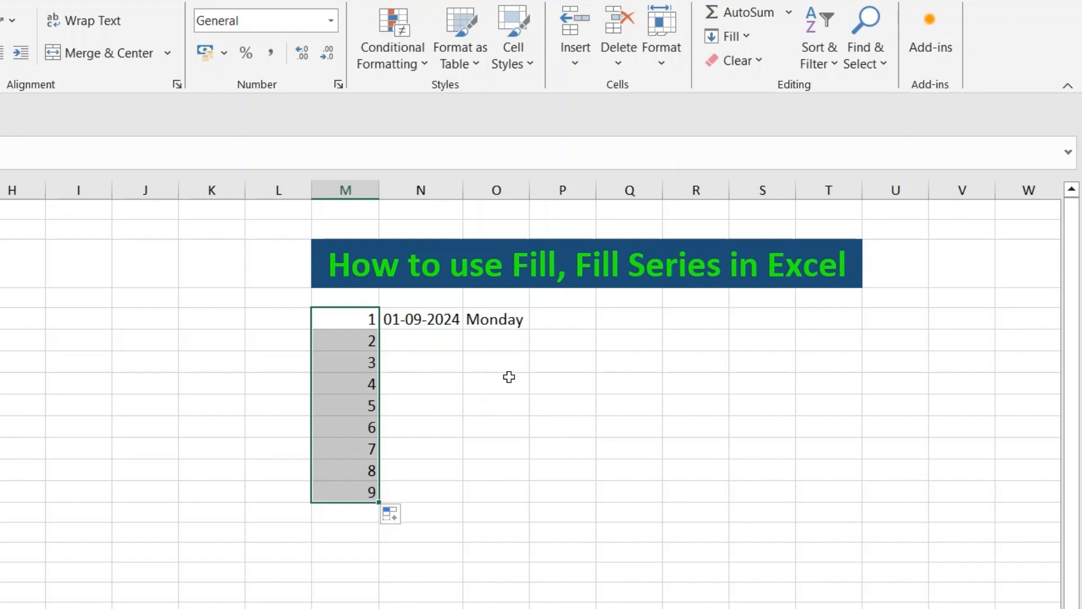
- Refill the range as a linear series with a step value of 2
{"action": "left_click", "coordinate": [755, 39]}
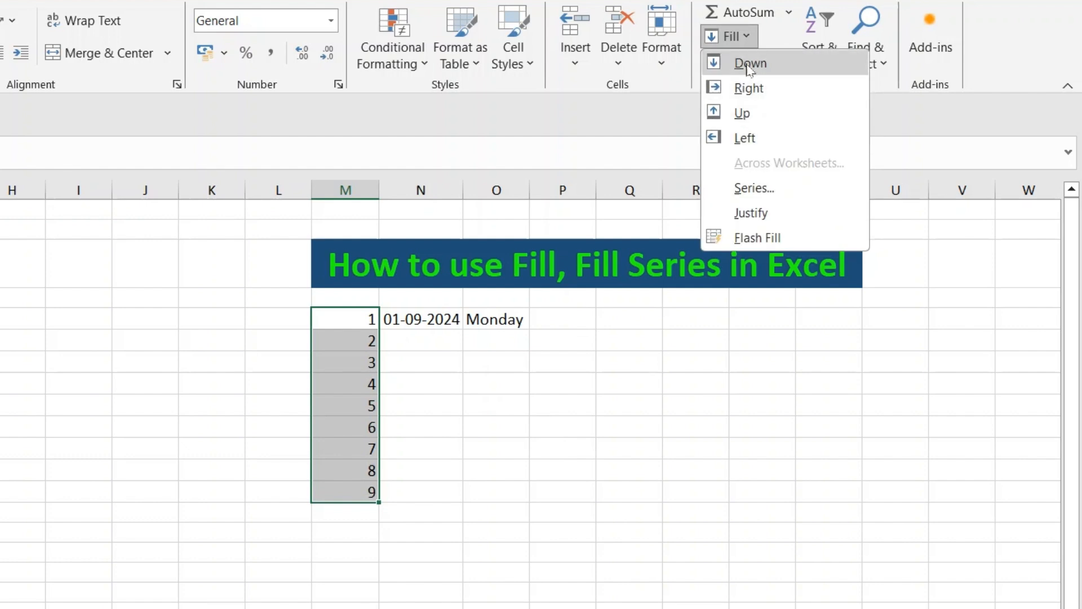
{"action": "left_click", "coordinate": [755, 191]}
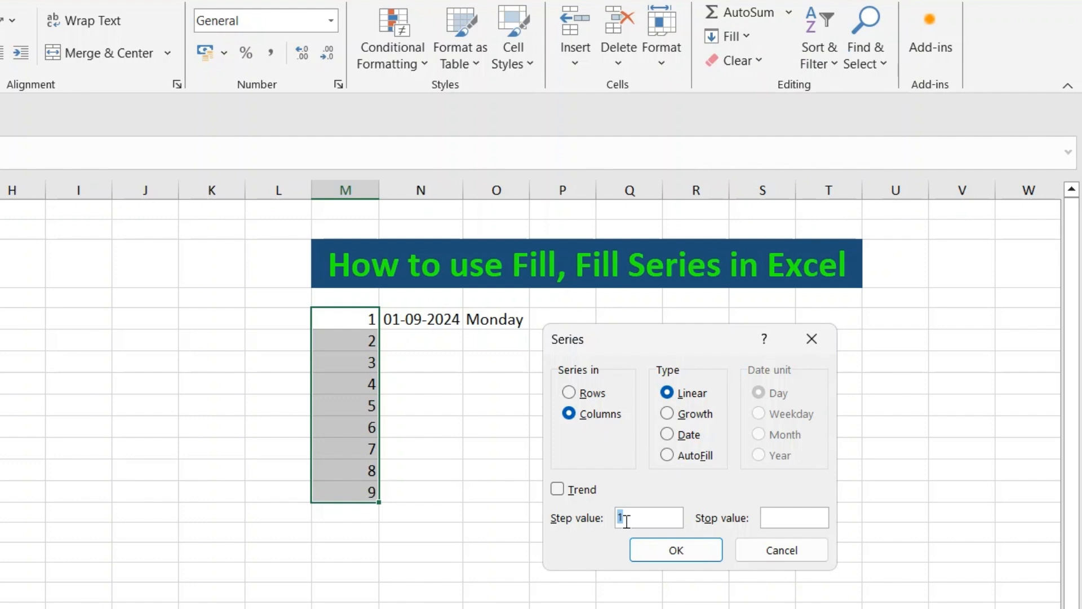
{"action": "type", "text": "2"}
{"action": "left_click", "coordinate": [648, 550]}
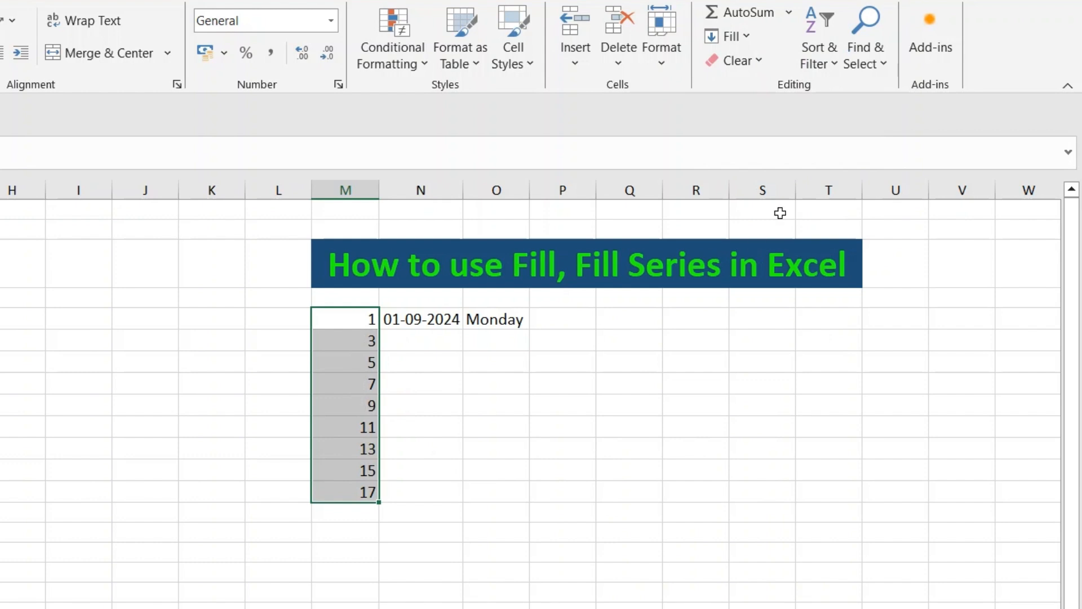
- Refill the range as a linear series with a step value of 5
{"action": "left_click", "coordinate": [731, 37]}
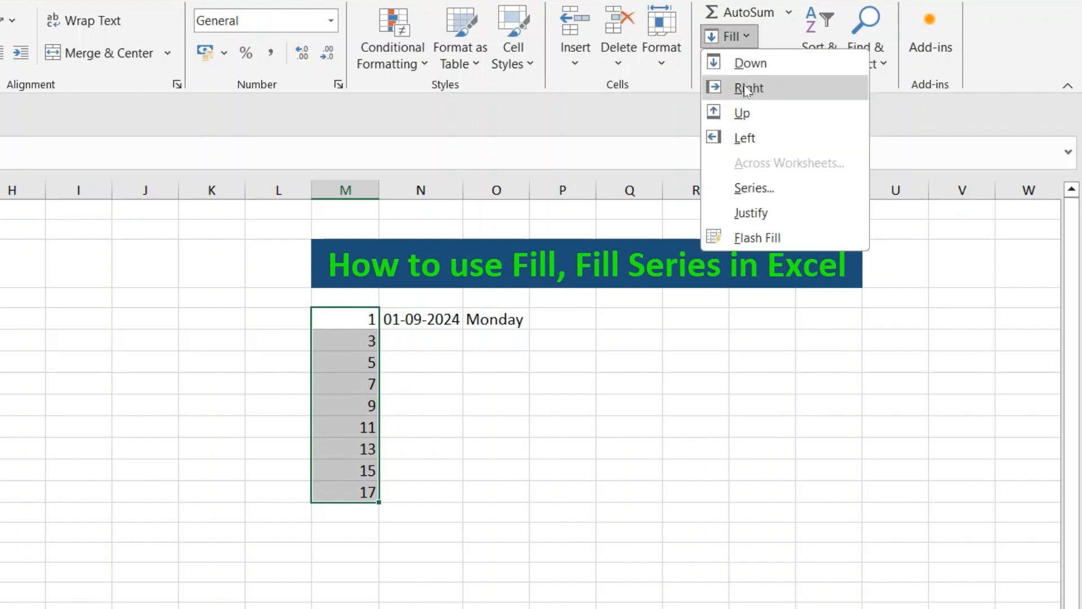
{"action": "left_click", "coordinate": [754, 188]}
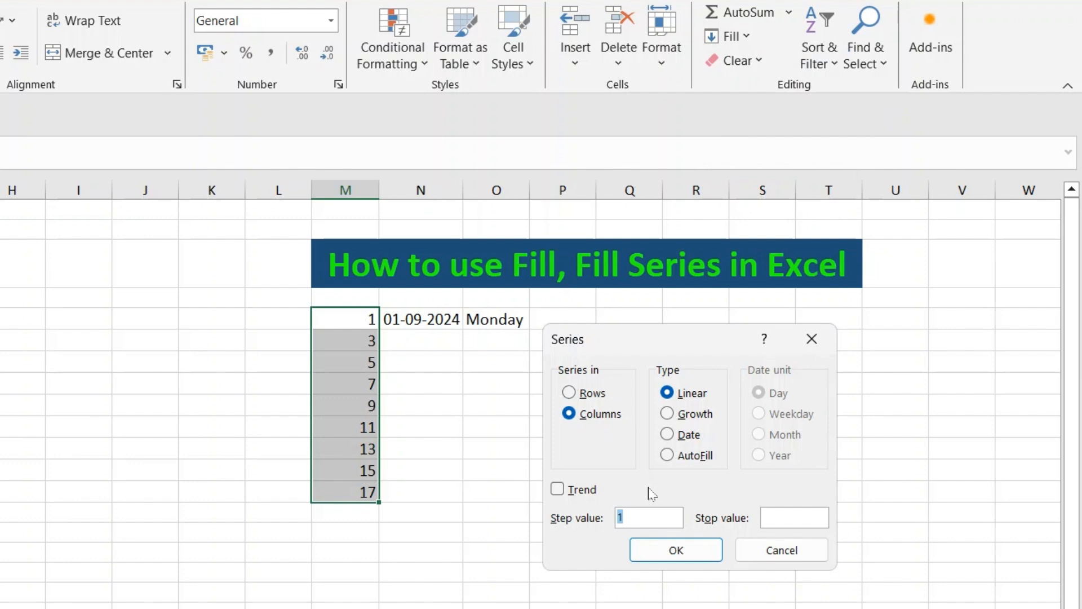
{"action": "type", "text": "5"}
{"action": "left_click", "coordinate": [690, 555]}
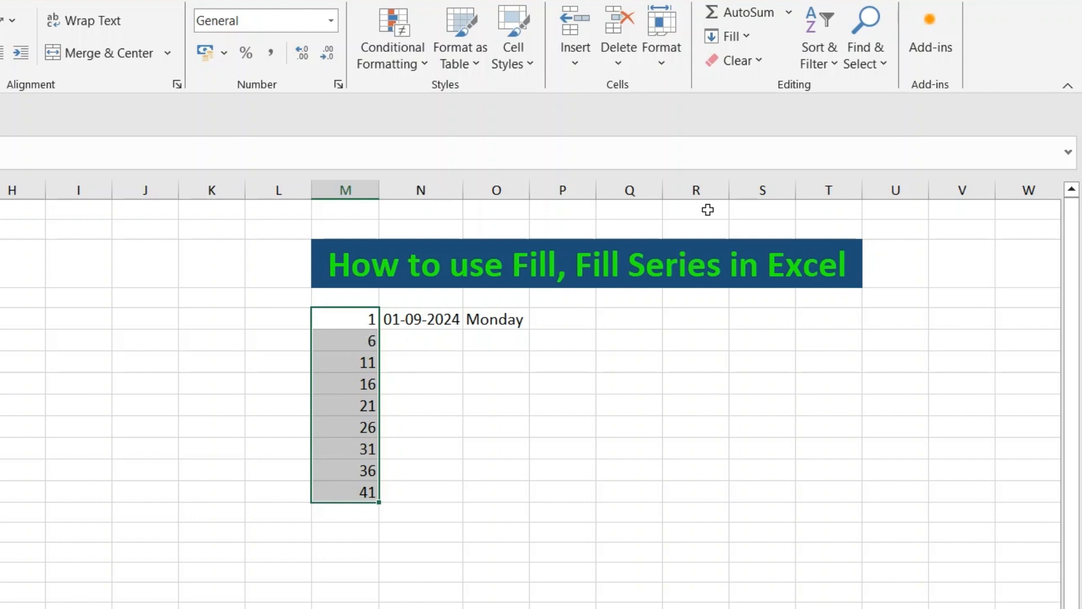
- Refill the range as a growth series with a step value of 2
{"action": "left_click", "coordinate": [752, 40]}
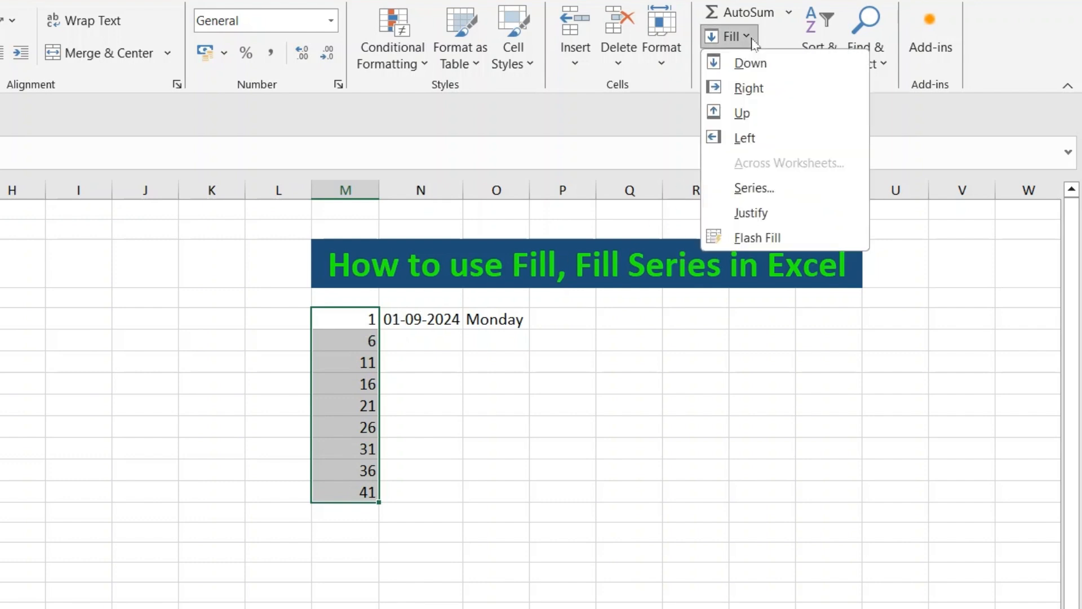
{"action": "left_click", "coordinate": [754, 188]}
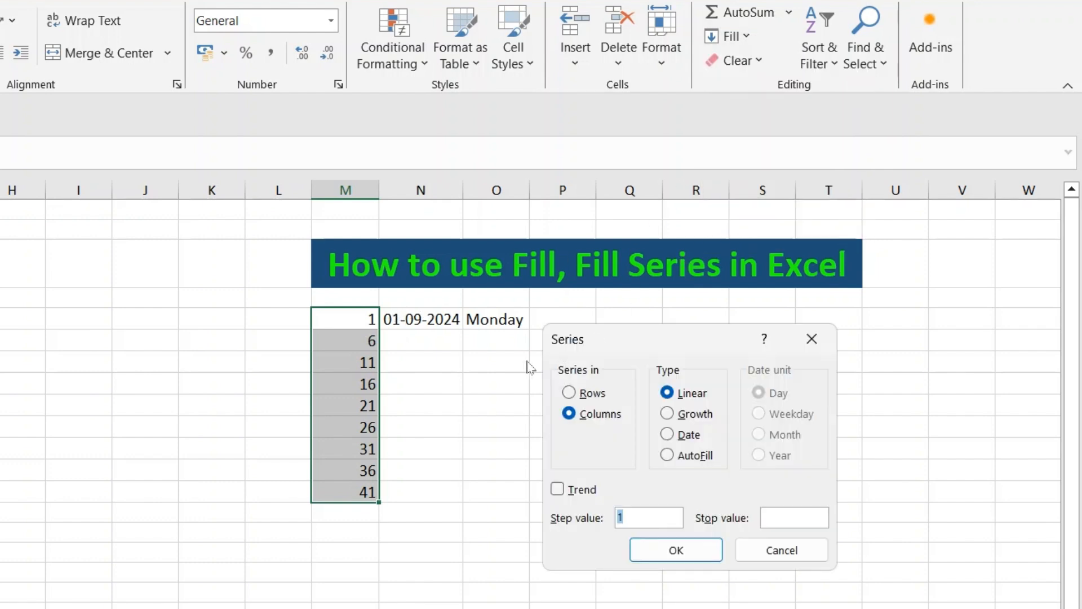
{"action": "left_click", "coordinate": [676, 418]}
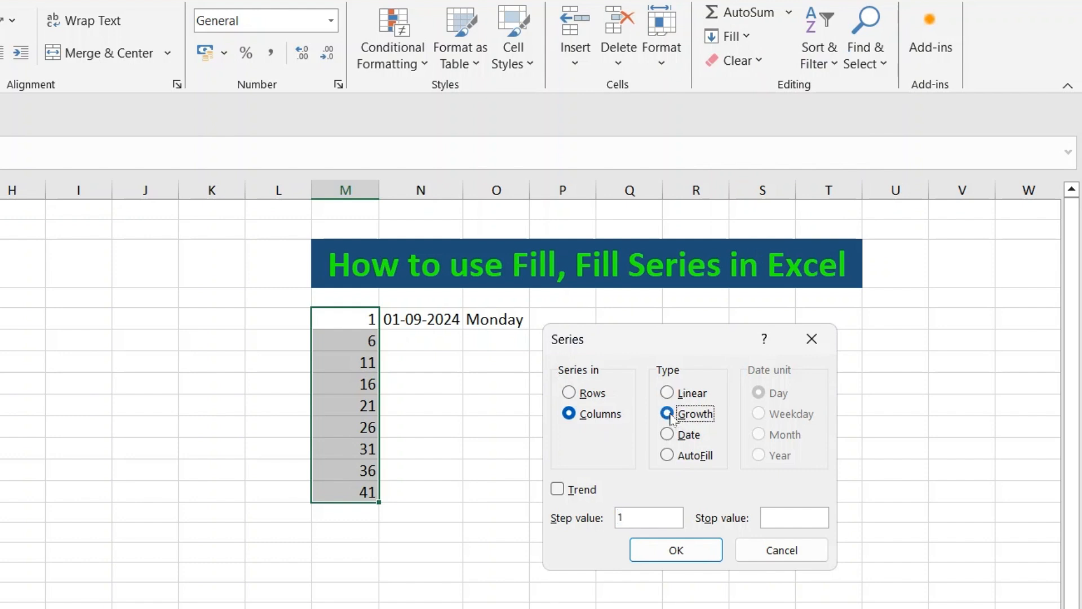
{"action": "left_click", "coordinate": [620, 516]}
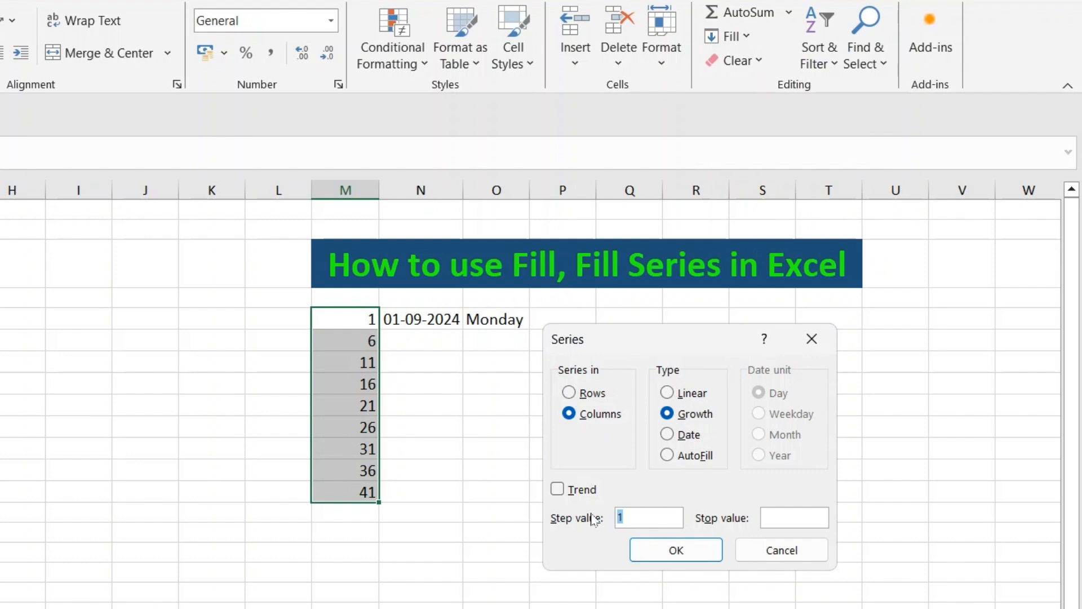
{"action": "key", "text": "BackSpace"}
{"action": "type", "text": "2"}
{"action": "left_click", "coordinate": [676, 550]}
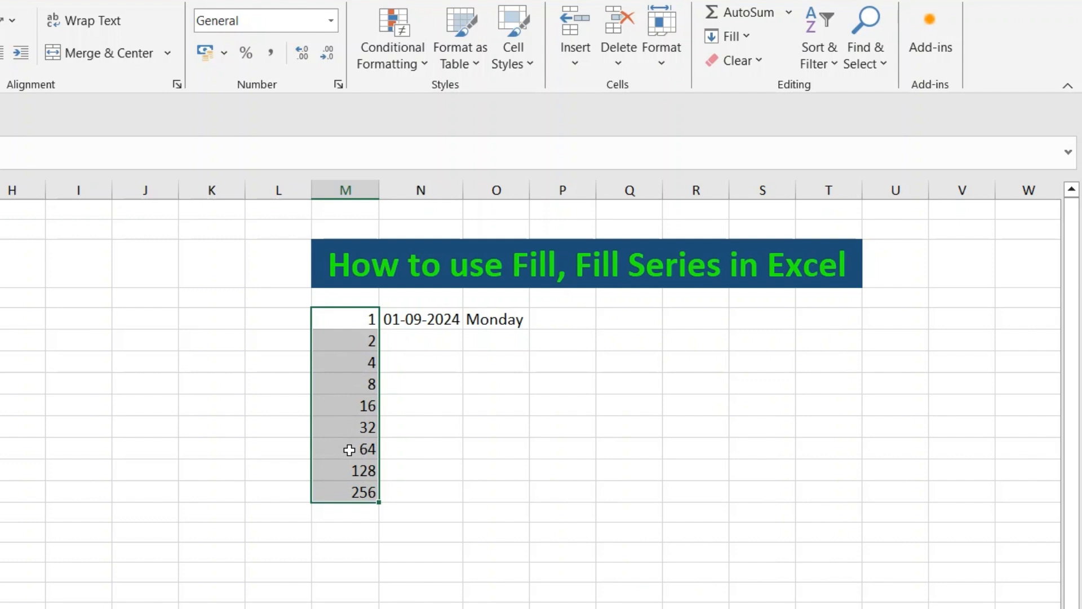
- Select the nine cells in column N starting from 01-09-2024 and fill them as a daily date series
{"action": "left_click", "coordinate": [432, 320]}
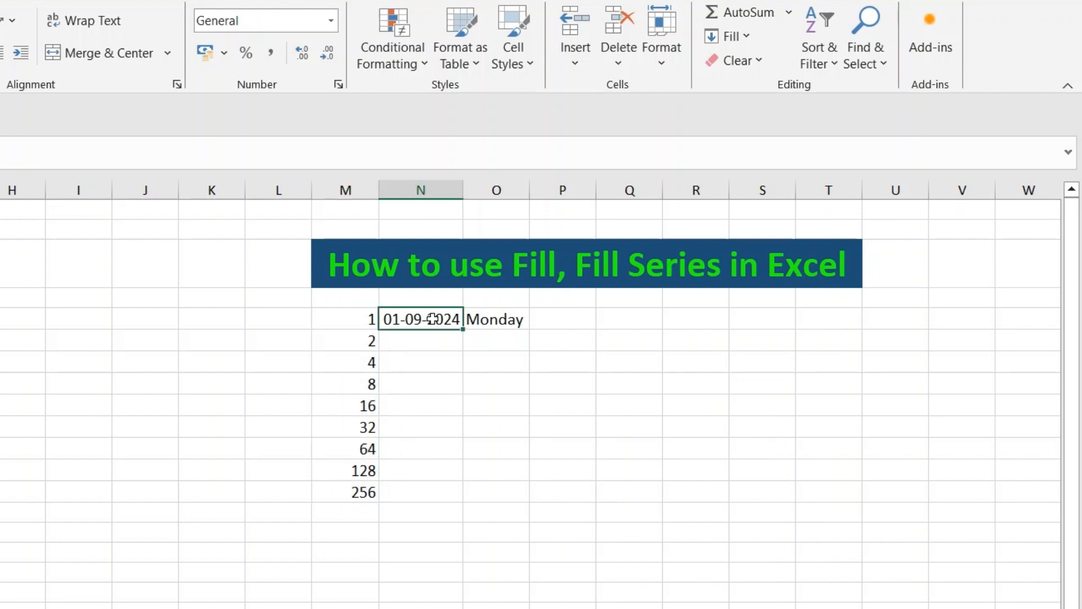
{"action": "double_click", "coordinate": [432, 319]}
{"action": "left_click", "coordinate": [421, 362]}
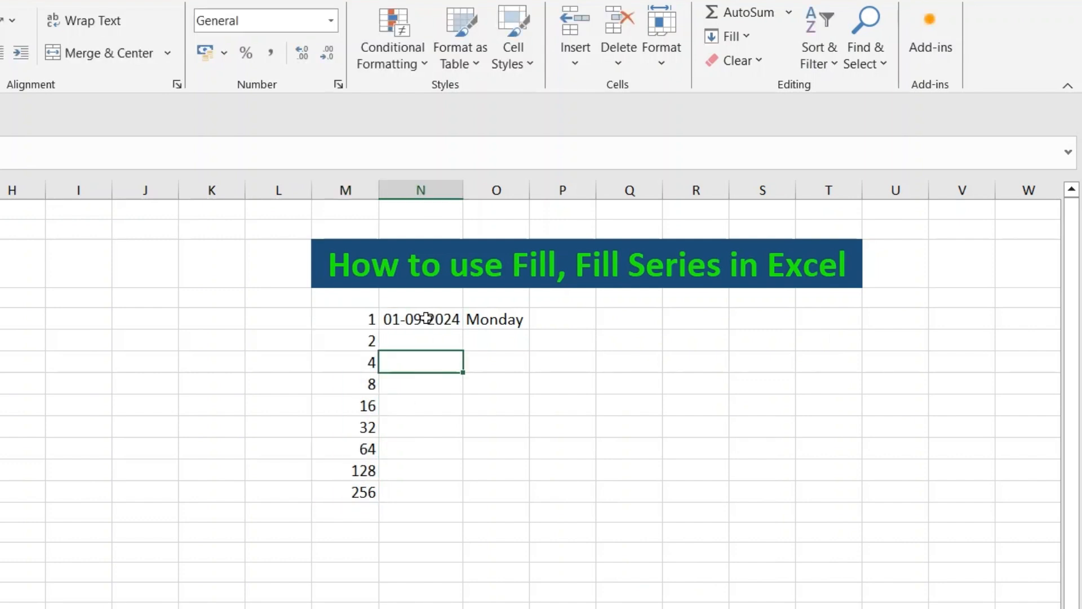
{"action": "mouse_move", "coordinate": [426, 319]}
{"action": "left_mouse_down"}
{"action": "mouse_move", "coordinate": [415, 348]}
{"action": "mouse_move", "coordinate": [417, 482]}
{"action": "left_mouse_up"}
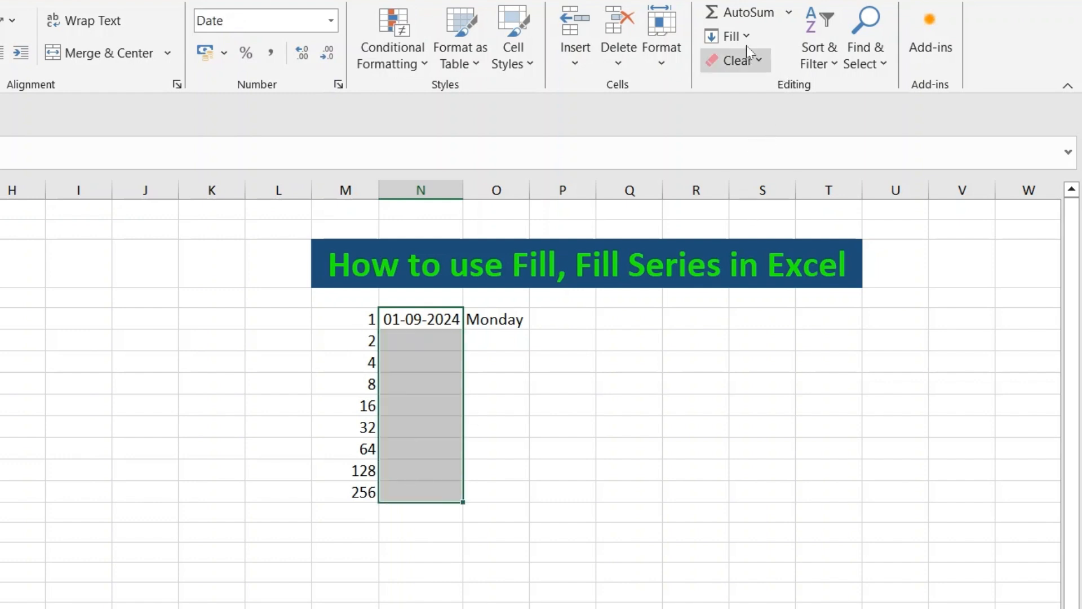
{"action": "left_click", "coordinate": [732, 36]}
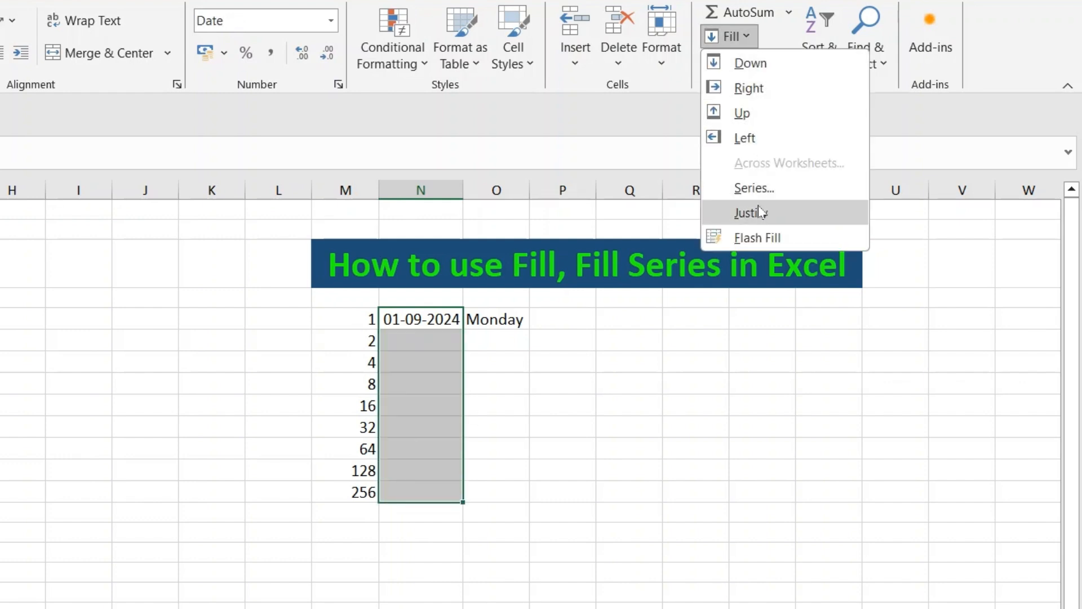
{"action": "left_click", "coordinate": [753, 187]}
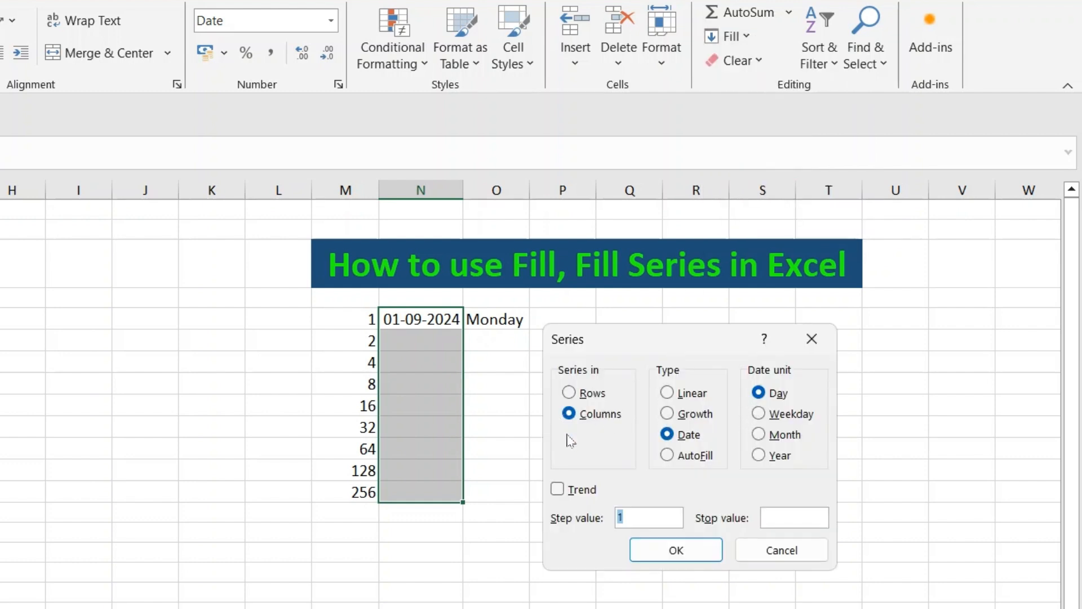
{"action": "left_click", "coordinate": [668, 434]}
{"action": "left_click", "coordinate": [677, 549]}
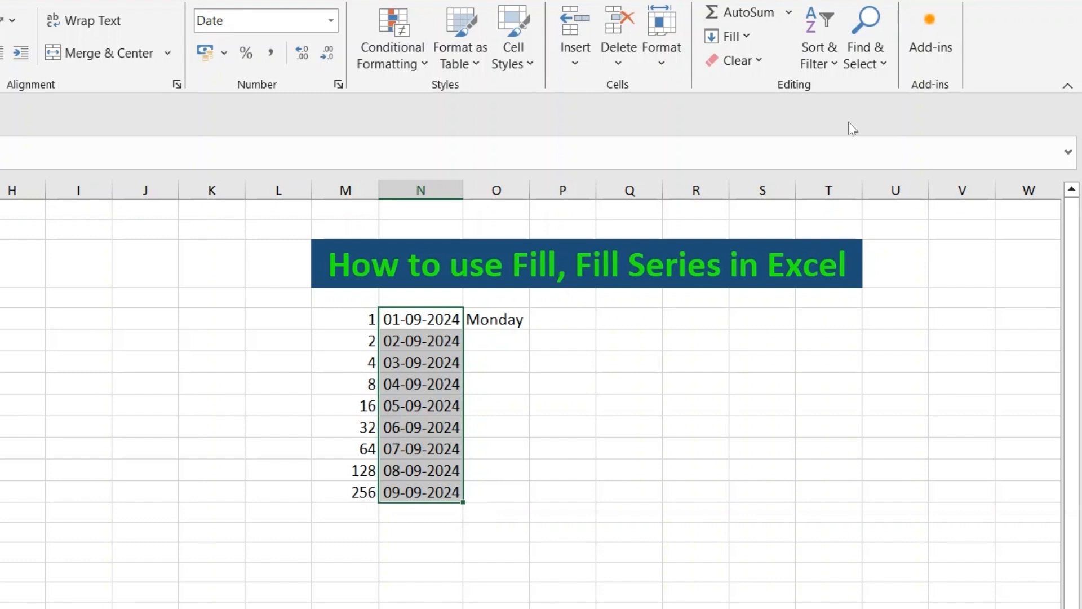
- Refill the date range as a date series using the Month date unit
{"action": "left_click", "coordinate": [746, 38]}
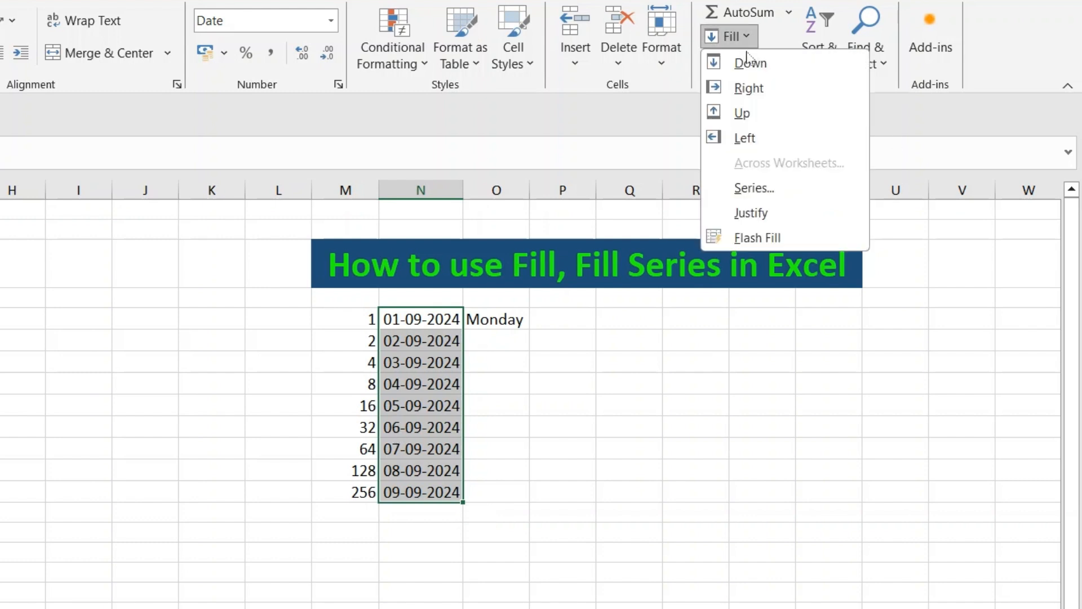
{"action": "left_click", "coordinate": [758, 187]}
{"action": "left_click", "coordinate": [759, 413]}
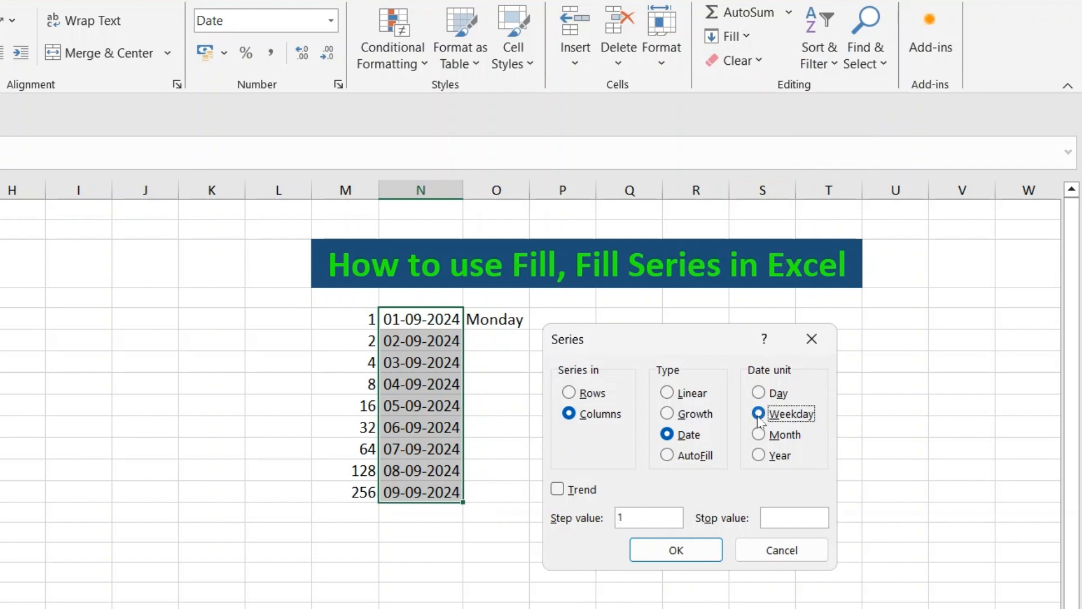
{"action": "left_click", "coordinate": [759, 434]}
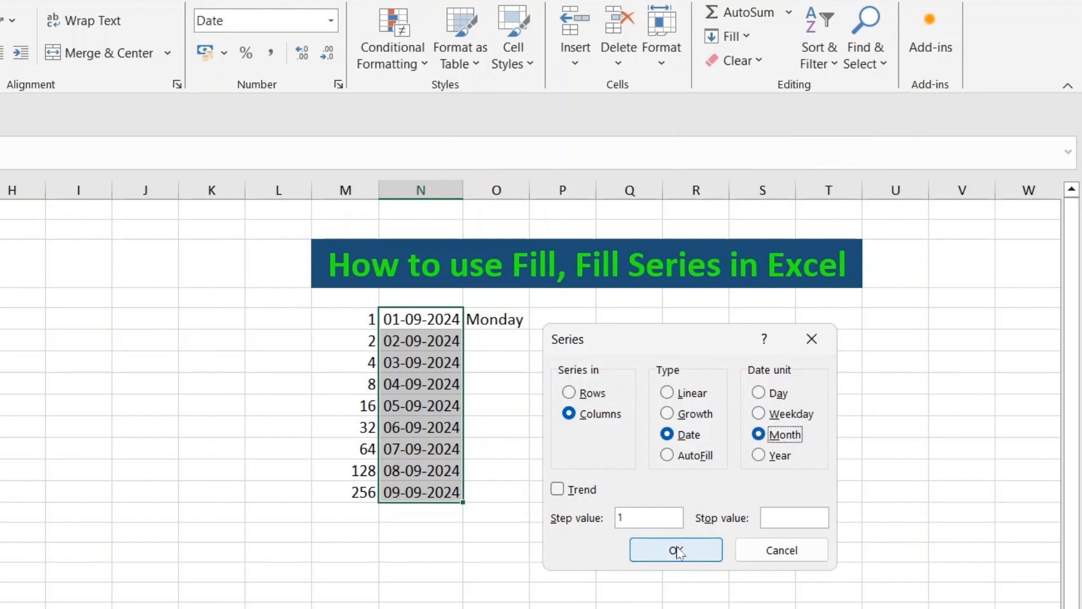
{"action": "left_click", "coordinate": [675, 549]}
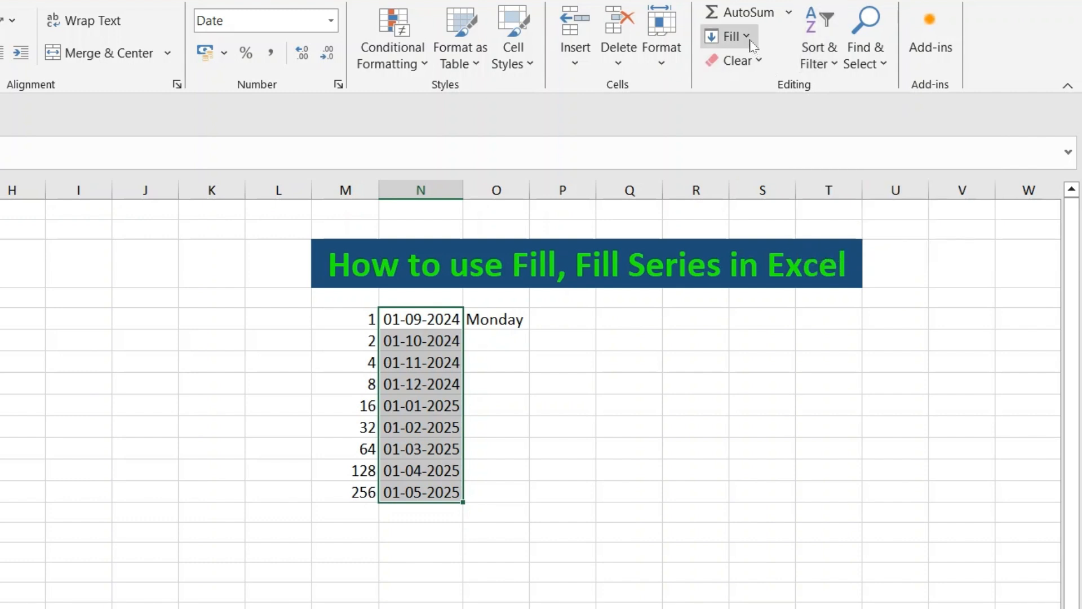
- Refill the date range as a date series using the Year date unit
{"action": "left_click", "coordinate": [732, 36]}
{"action": "left_click", "coordinate": [753, 183]}
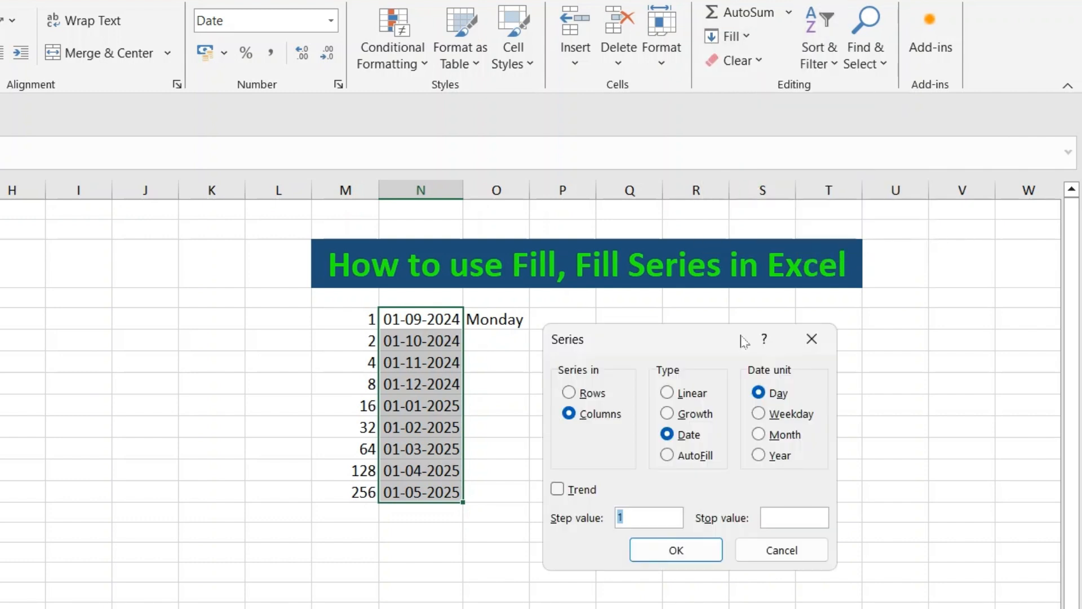
{"action": "left_click", "coordinate": [759, 455]}
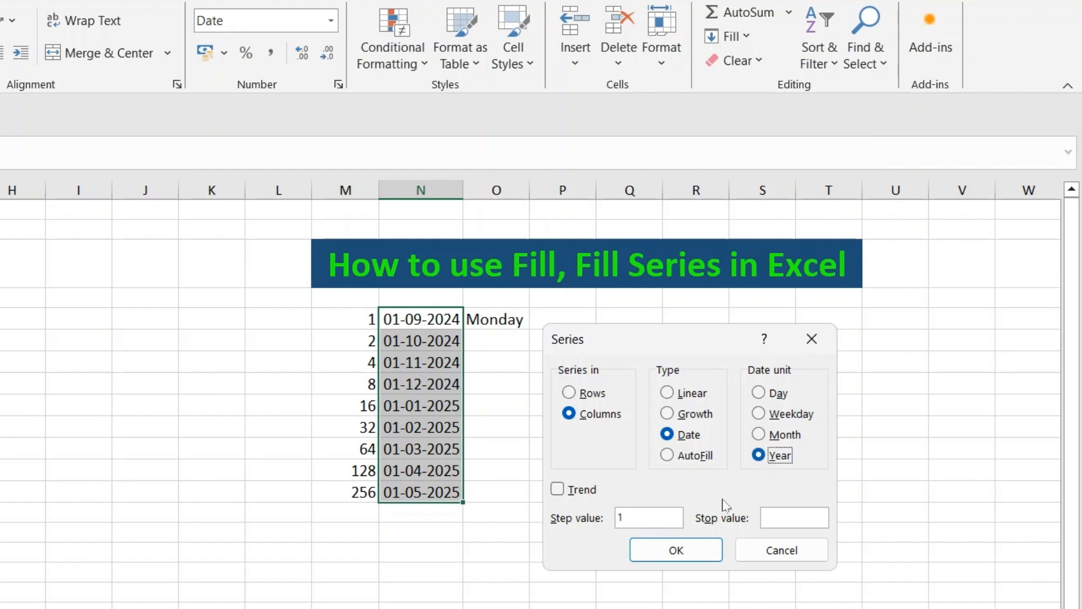
{"action": "left_click", "coordinate": [676, 549]}
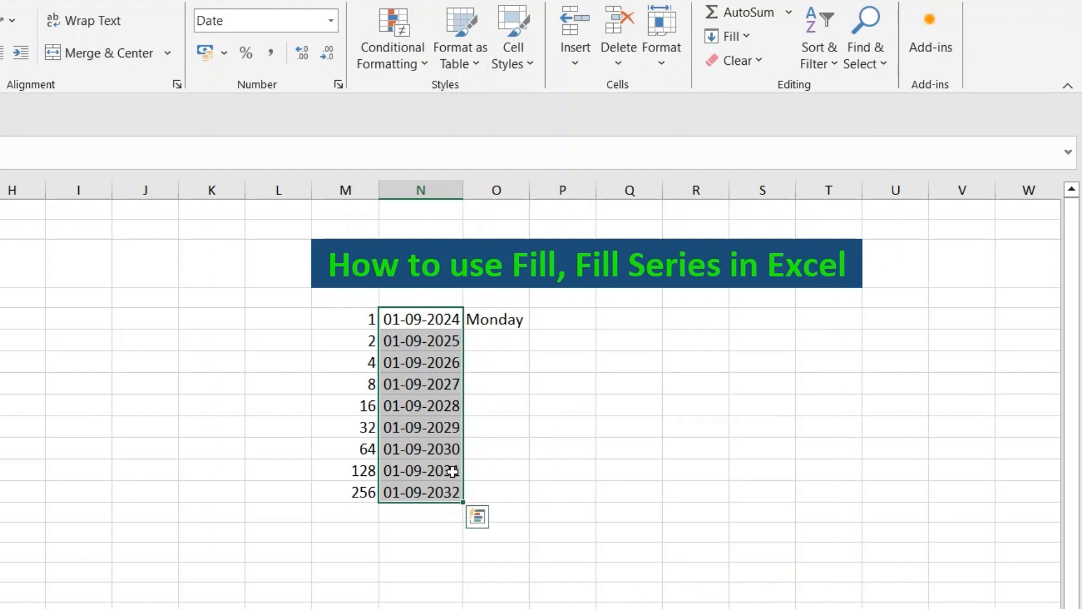
- Refill the date range as a date series using the Weekday date unit
{"action": "left_click", "coordinate": [743, 38]}
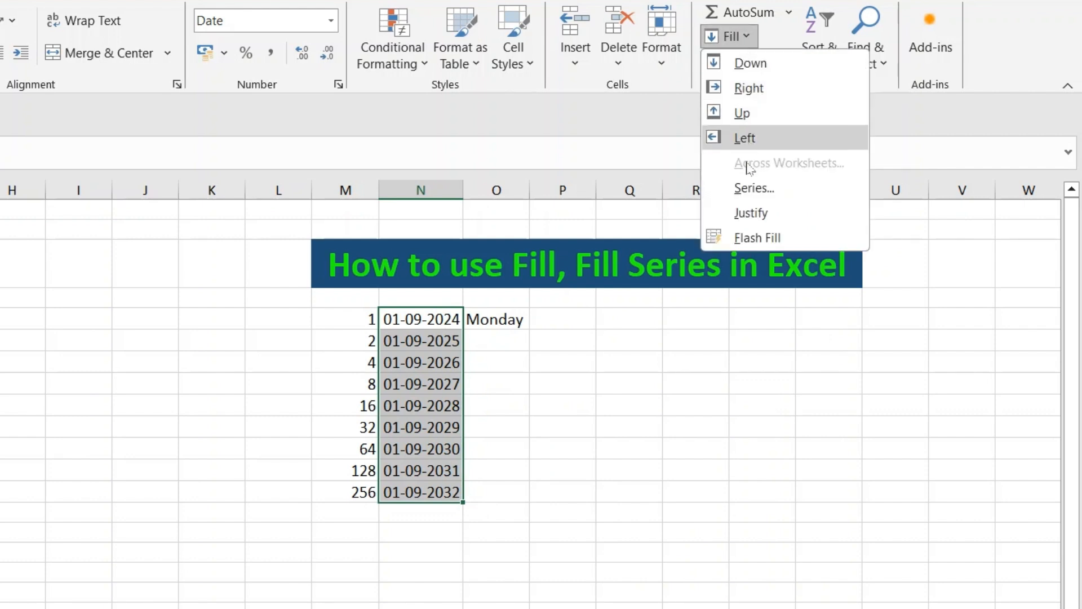
{"action": "left_click", "coordinate": [753, 187]}
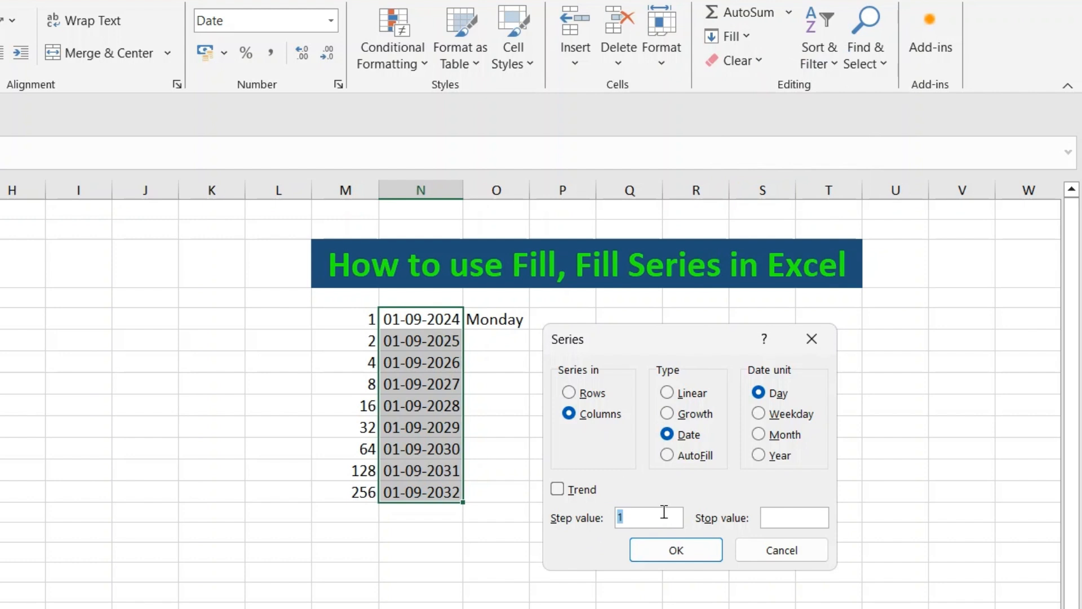
{"action": "left_click", "coordinate": [759, 414]}
{"action": "left_click", "coordinate": [673, 550]}
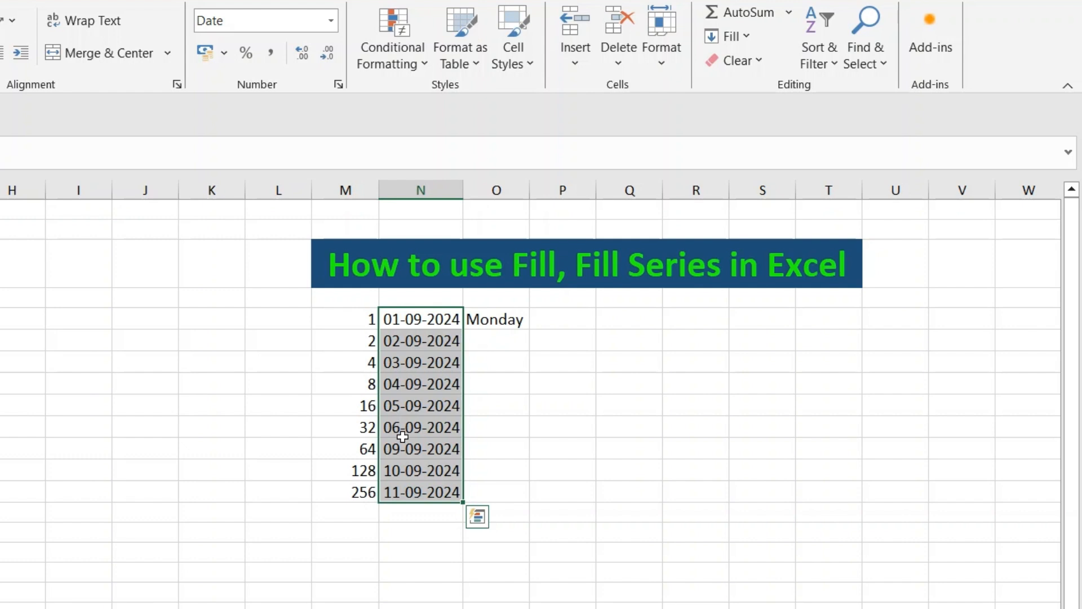
- Check the system calendar for the weekday of 1 September 2024
{"action": "left_click", "coordinate": [1031, 608]}
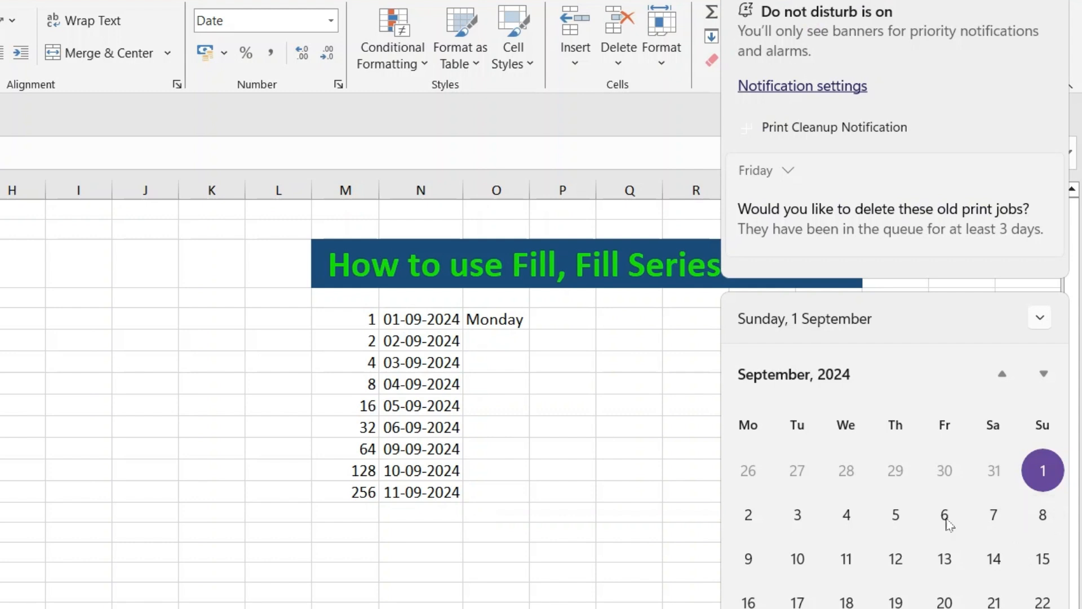
{"action": "left_click", "coordinate": [490, 366]}
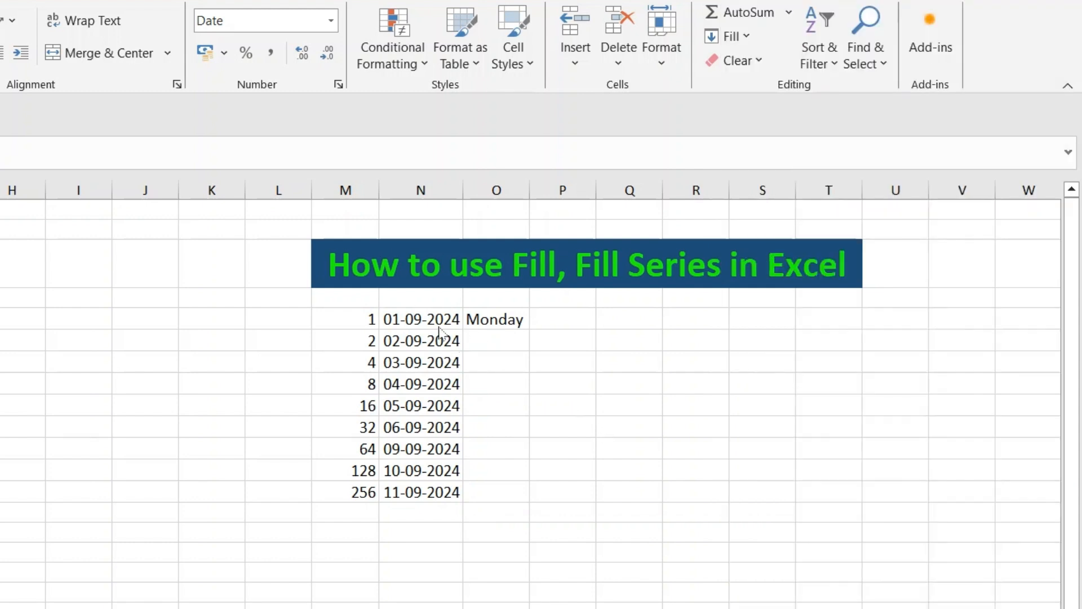
{"action": "left_click_drag", "start_coordinate": [428, 321], "coordinate": [428, 491]}
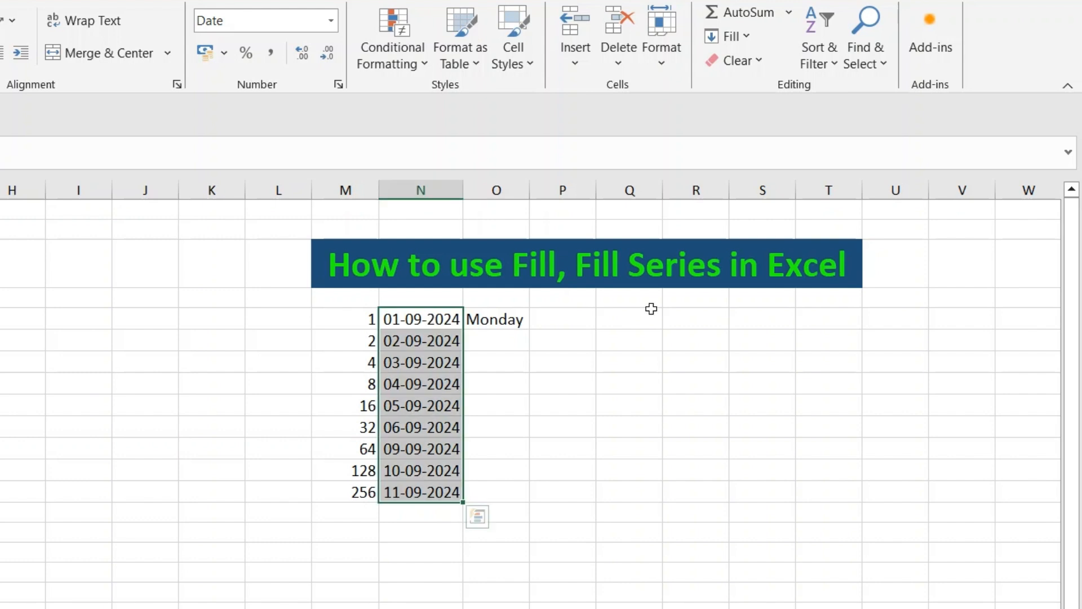
{"action": "left_click", "coordinate": [756, 36]}
{"action": "left_click", "coordinate": [756, 185]}
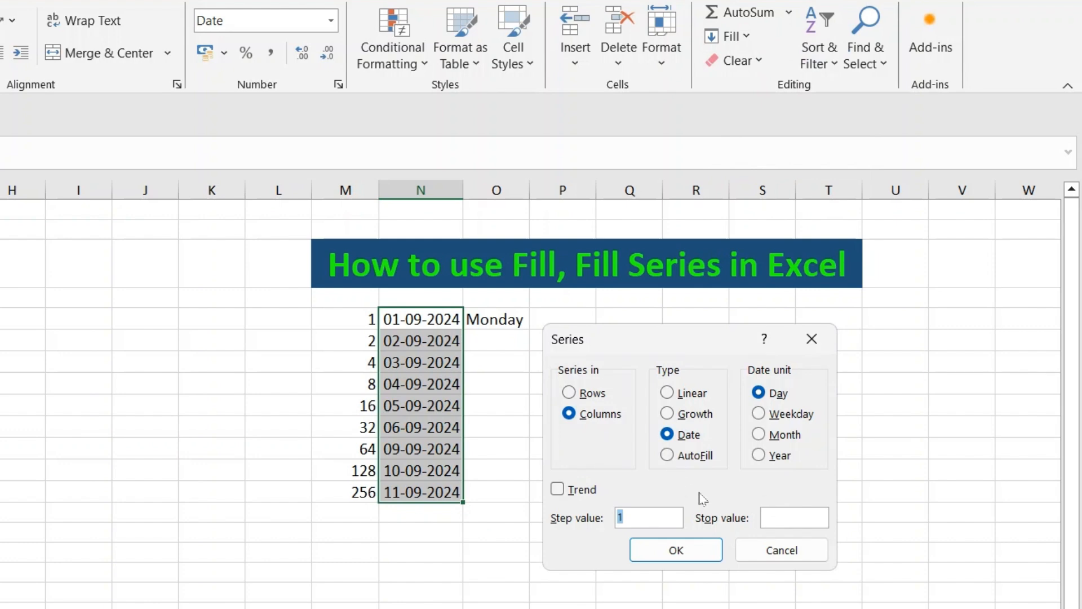
{"action": "left_click", "coordinate": [770, 554]}
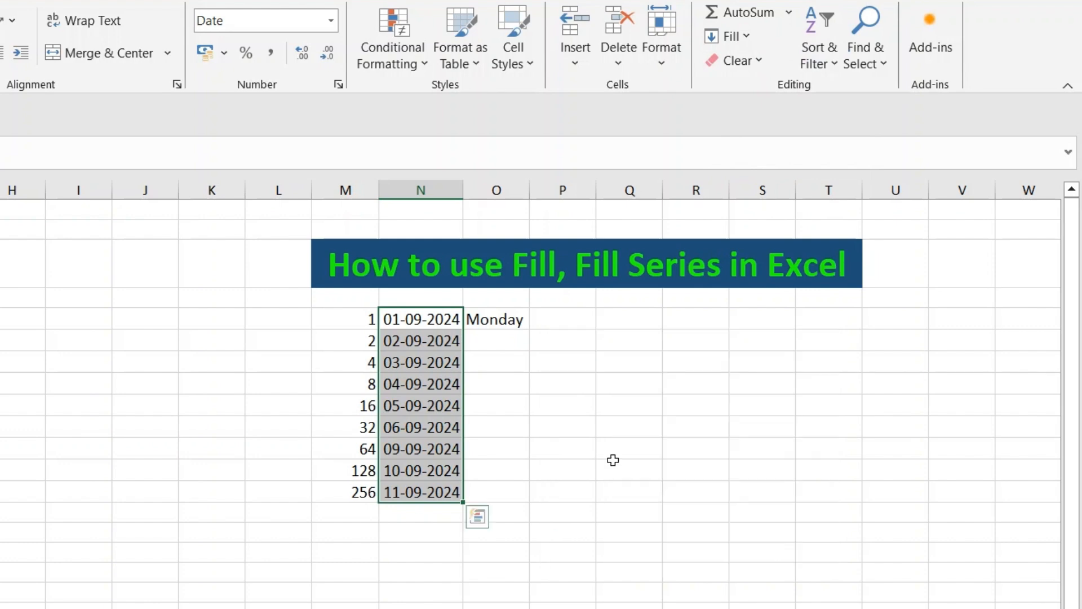
- Enter Tuesday in the cell below Monday in column O
{"action": "left_click", "coordinate": [521, 379]}
{"action": "left_click", "coordinate": [502, 341]}
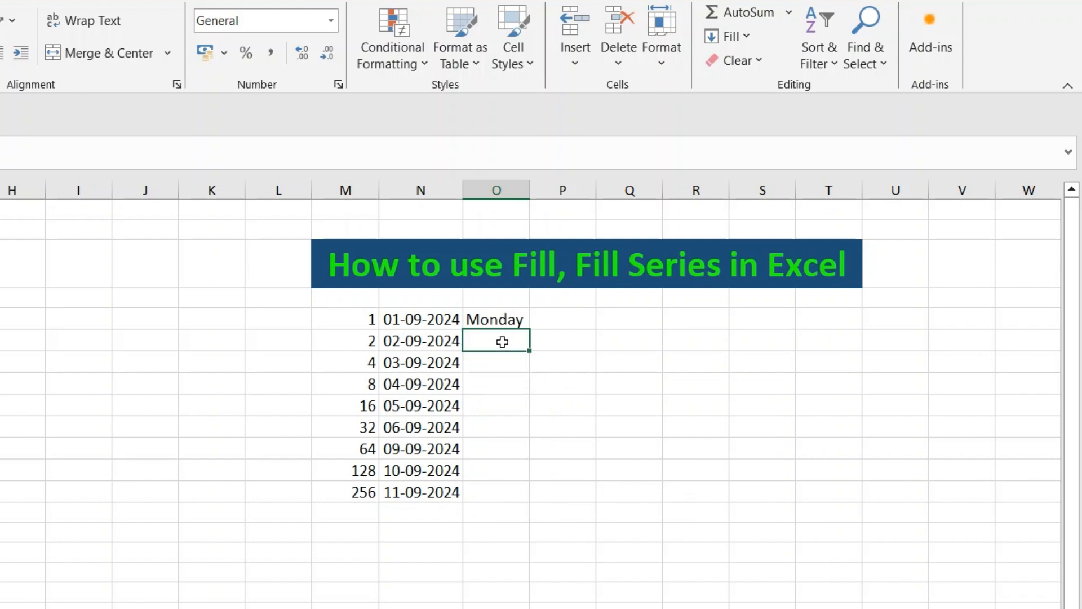
{"action": "type", "text": "Tuesday"}
{"action": "left_click", "coordinate": [514, 420]}
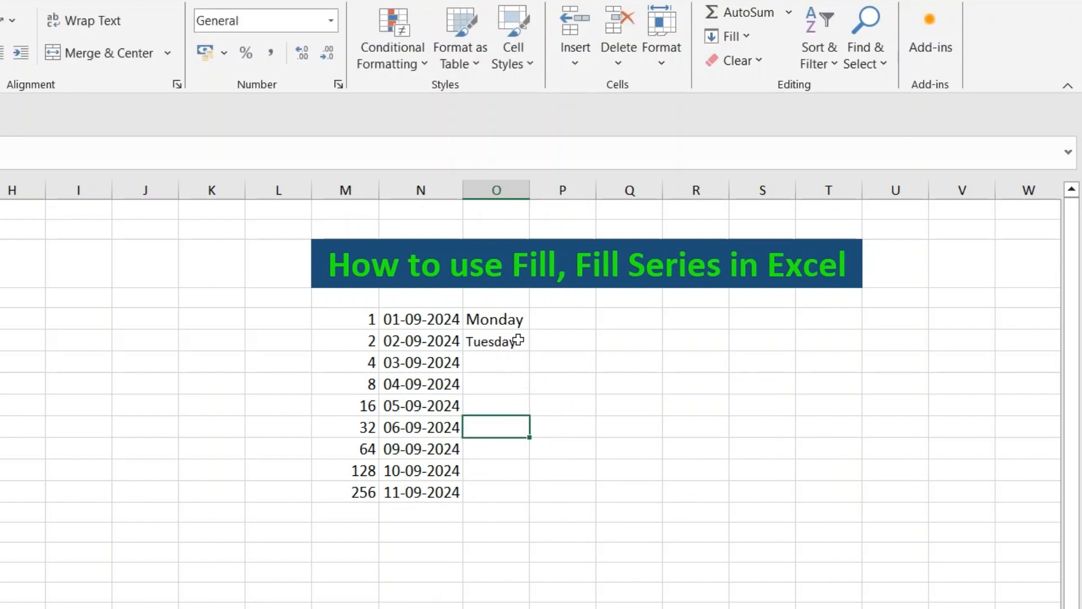
- Fill the nine cells in column O starting from Monday as an AutoFill series
{"action": "left_click", "coordinate": [502, 318]}
{"action": "left_click_drag", "start_coordinate": [502, 319], "coordinate": [502, 481]}
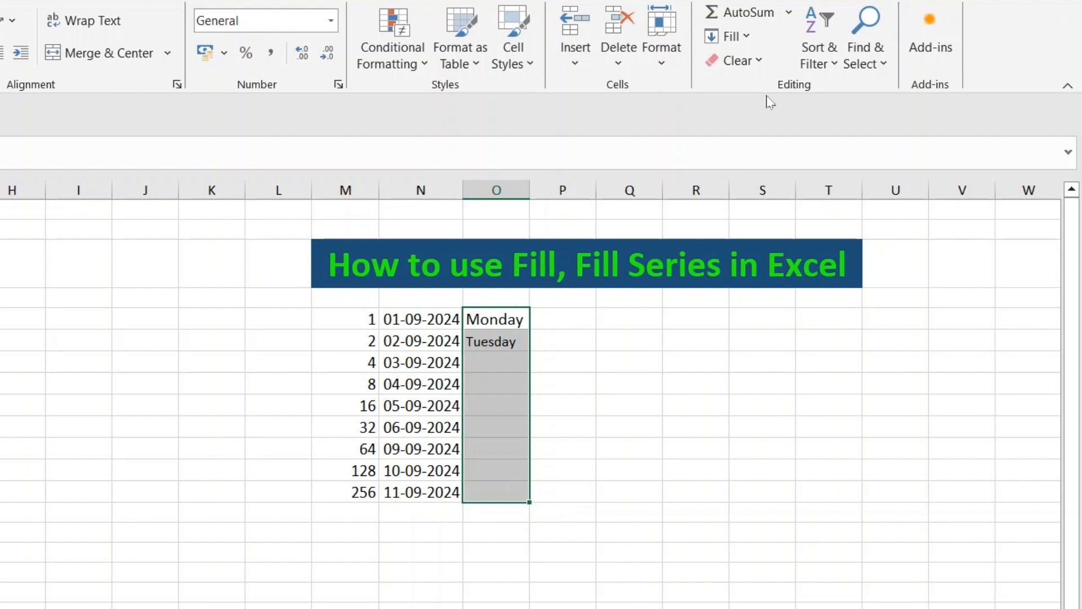
{"action": "left_click", "coordinate": [743, 37]}
{"action": "left_click", "coordinate": [763, 193]}
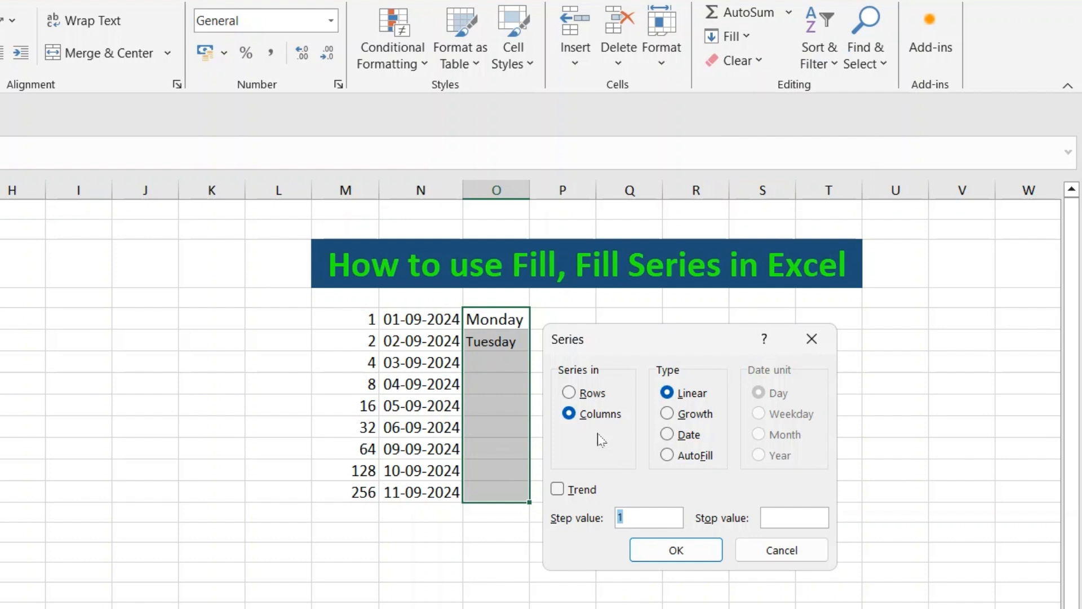
{"action": "left_click", "coordinate": [668, 456]}
{"action": "left_click", "coordinate": [677, 549]}
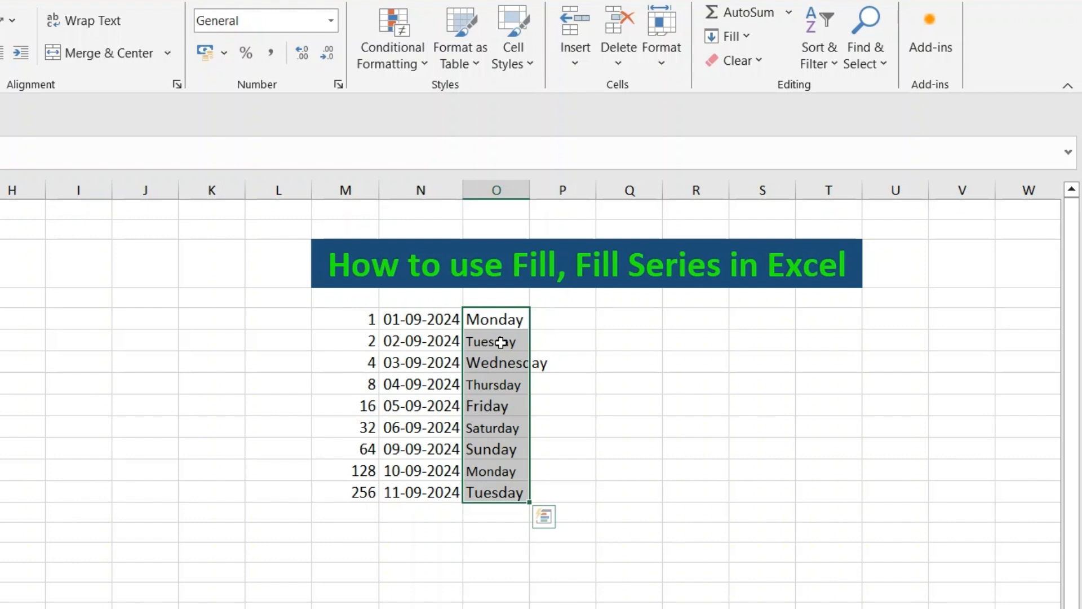
- Clear the weekday names below Monday and enter Wednesday in the cell beneath it
{"action": "left_click_drag", "start_coordinate": [501, 342], "coordinate": [486, 492]}
{"action": "key", "text": "Delete"}
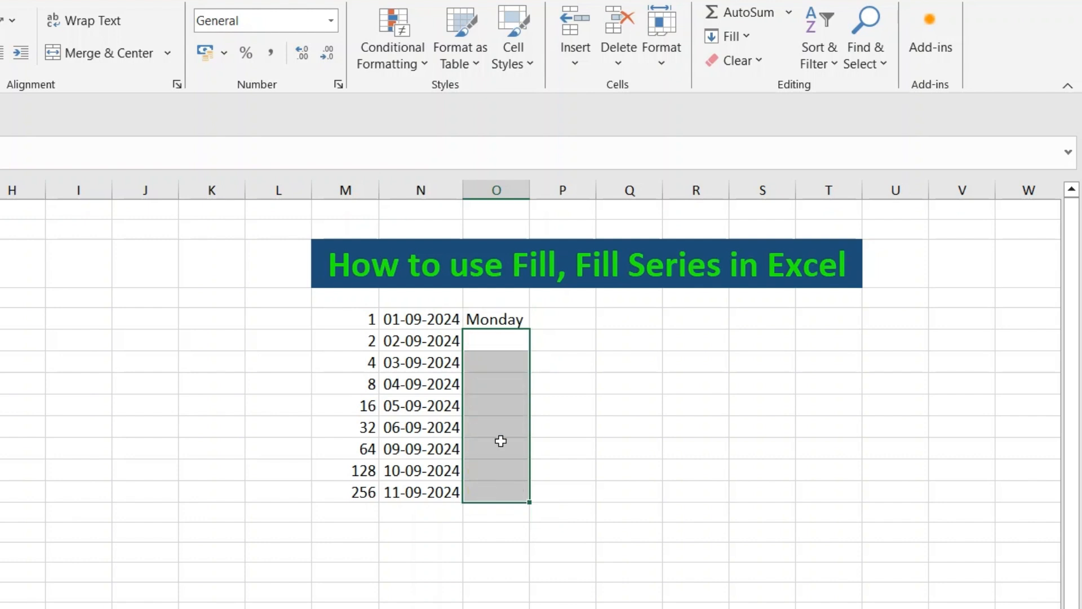
{"action": "left_click", "coordinate": [497, 343]}
{"action": "type", "text": "We"}
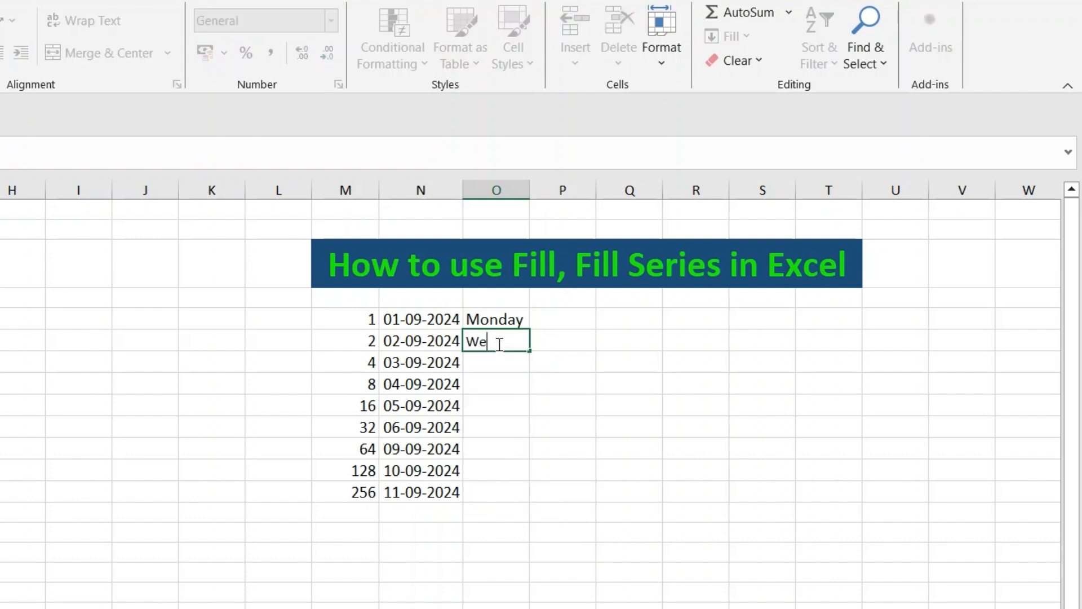
{"action": "type", "text": "dnesday"}
{"action": "left_click", "coordinate": [497, 384]}
- Fill the nine cells in column O from Monday and Wednesday as an AutoFill series
{"action": "left_click_drag", "start_coordinate": [506, 322], "coordinate": [505, 492]}
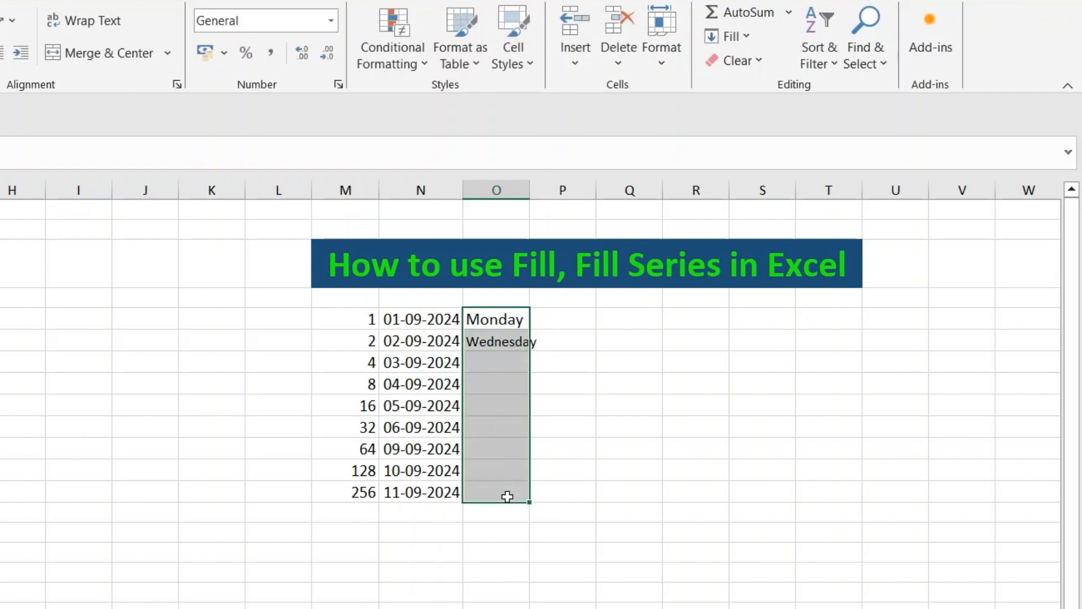
{"action": "left_click", "coordinate": [754, 41]}
{"action": "left_click", "coordinate": [754, 188]}
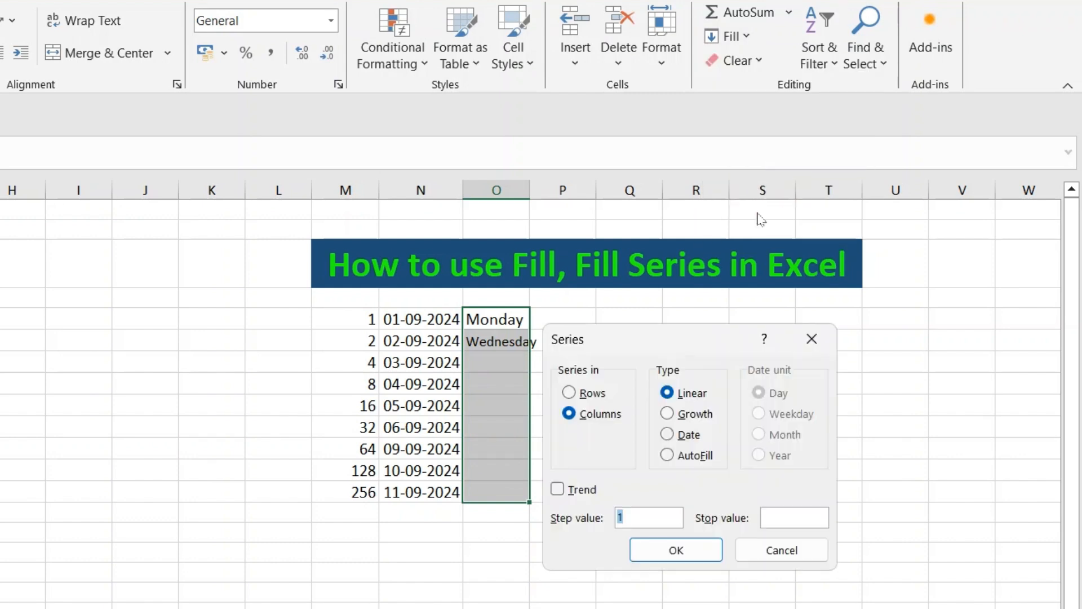
{"action": "left_click", "coordinate": [668, 455]}
{"action": "left_click", "coordinate": [676, 550]}
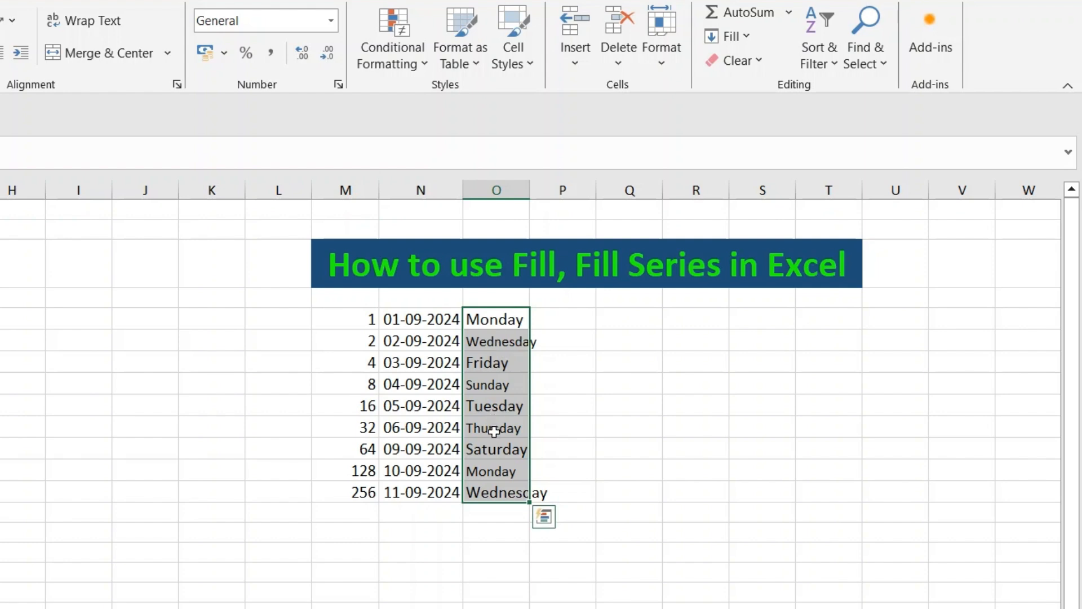
- Clear the dates below 01-09-2024 in column N
{"action": "left_click_drag", "start_coordinate": [423, 344], "coordinate": [418, 486]}
{"action": "key", "text": "Delete"}
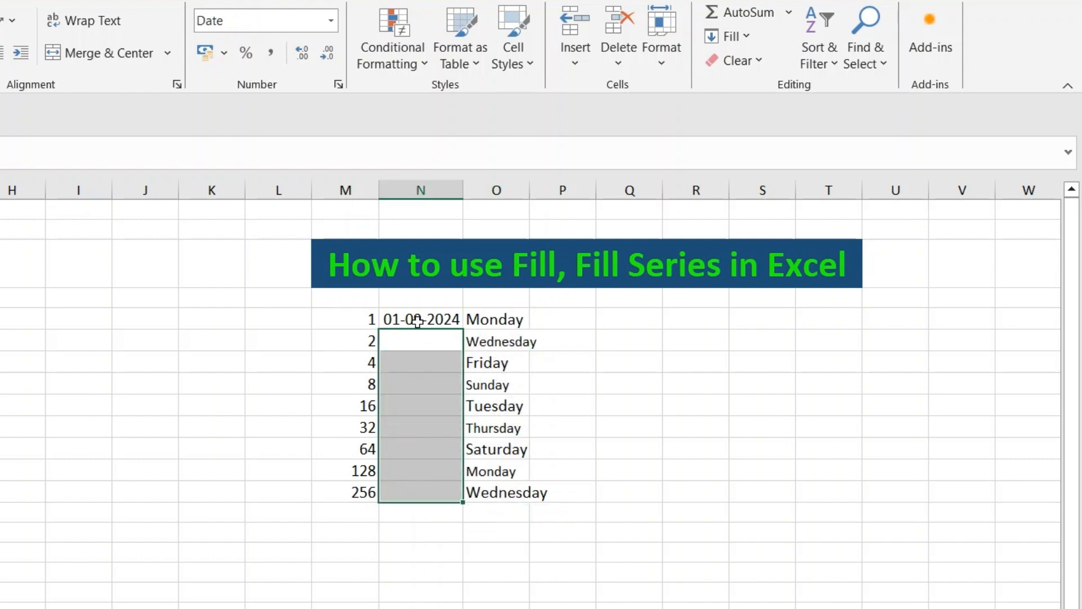
- Fill a daily date series down column N from 01-09-2024 with a stop value of 30-9-2024
{"action": "left_click", "coordinate": [417, 321]}
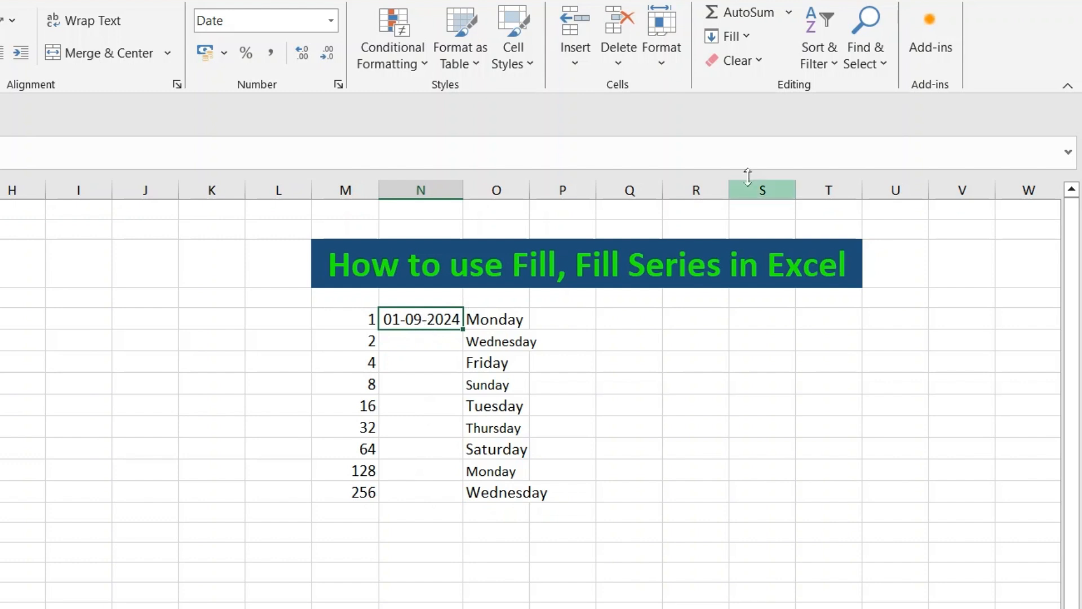
{"action": "left_click", "coordinate": [747, 36]}
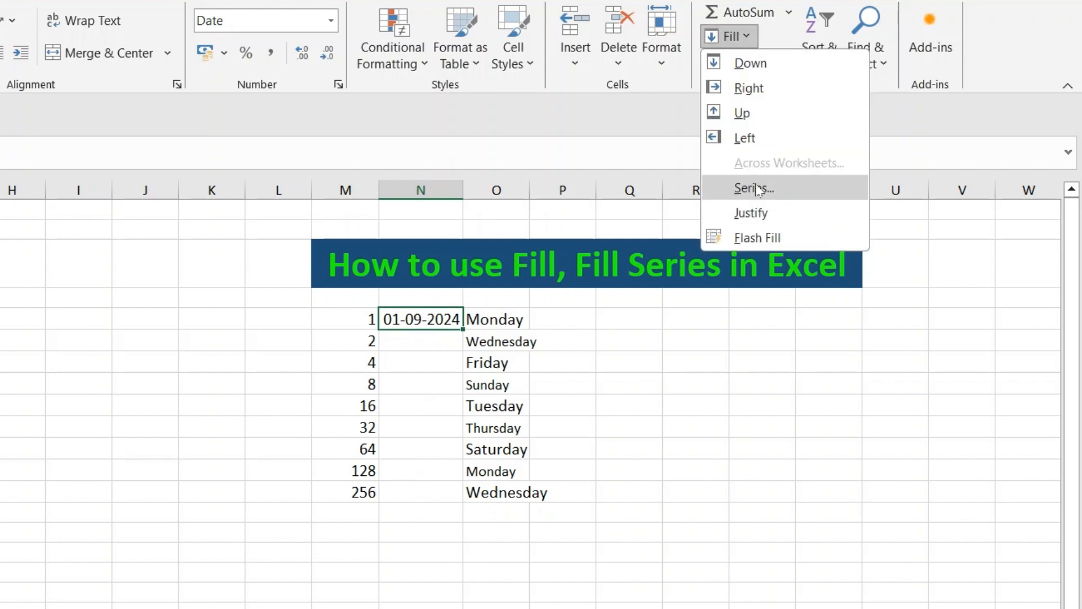
{"action": "left_click", "coordinate": [757, 190]}
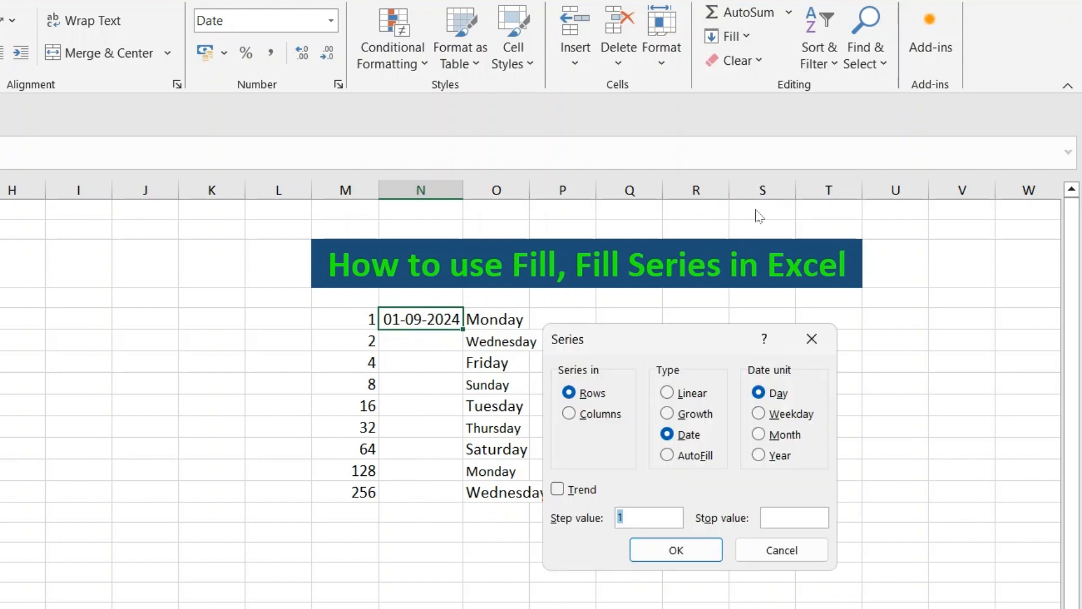
{"action": "left_click", "coordinate": [668, 438]}
{"action": "left_click", "coordinate": [783, 516]}
{"action": "type", "text": "30-9-2024"}
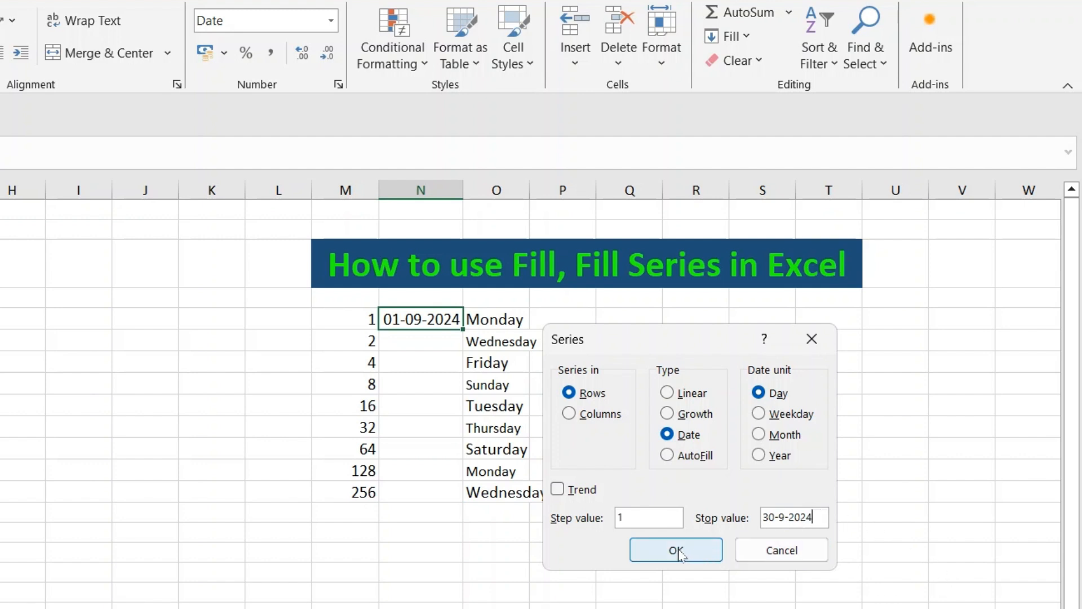
{"action": "key", "text": "alt+c"}
{"action": "left_click", "coordinate": [674, 555]}
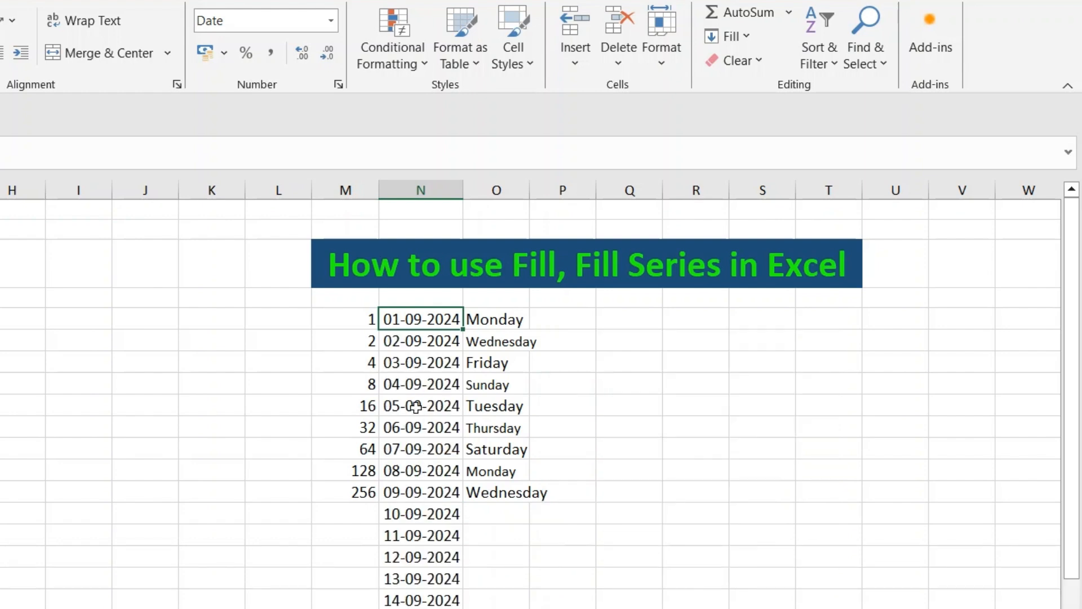
{"action": "scroll", "coordinate": [417, 399], "scroll_direction": "down", "scroll_amount": 1}
{"action": "scroll", "coordinate": [416, 398], "scroll_direction": "down", "scroll_amount": 6}
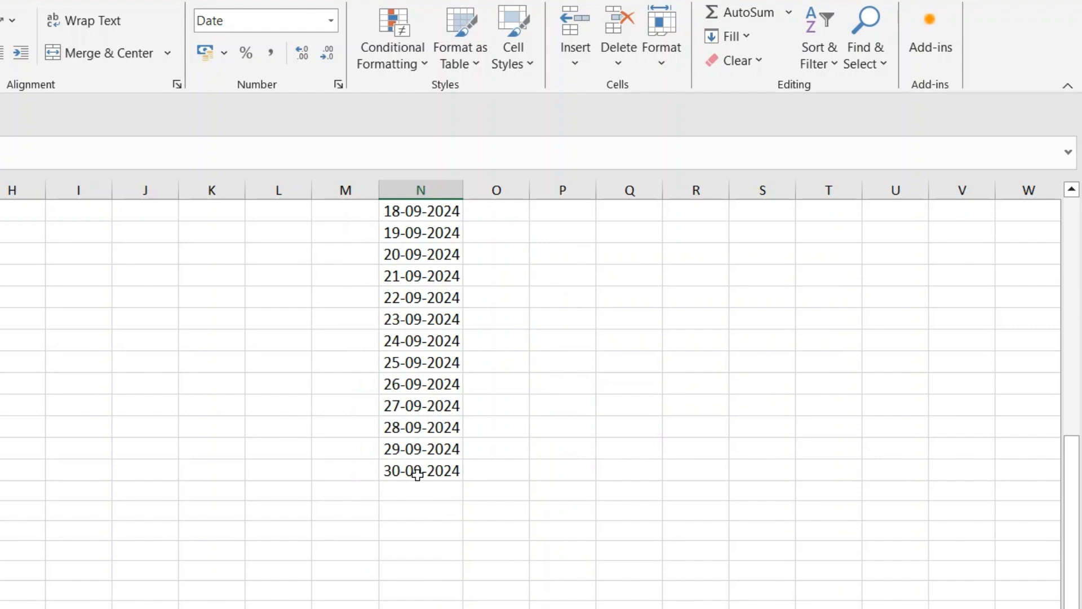
{"action": "scroll", "coordinate": [417, 474], "scroll_direction": "up", "scroll_amount": 6}
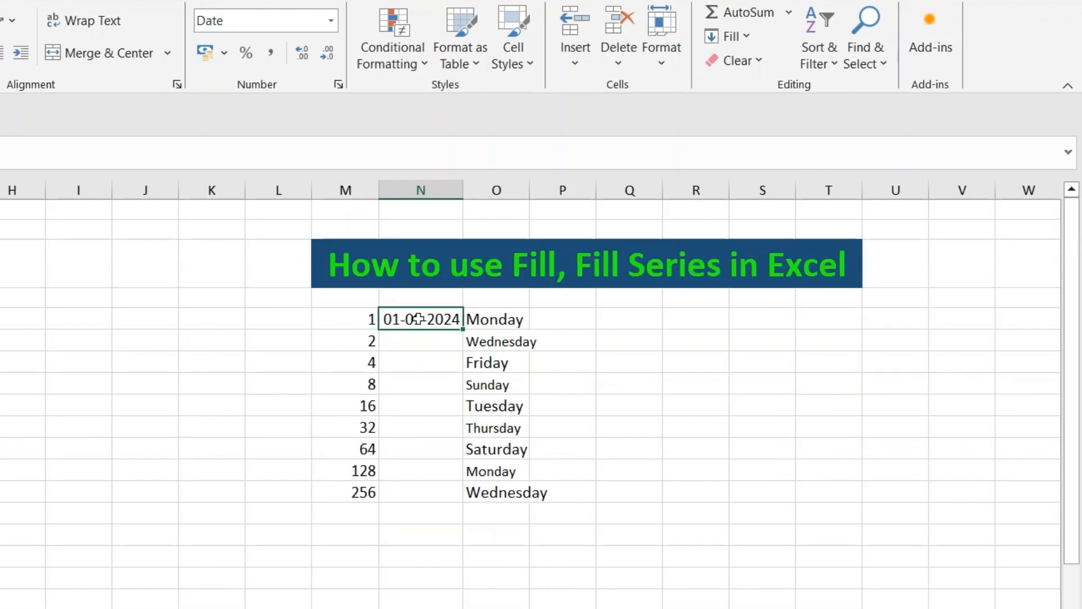
- Fill a Weekday date series down column N from 01-09-2024 with a stop value of 30-9-2024
{"action": "left_click", "coordinate": [752, 43]}
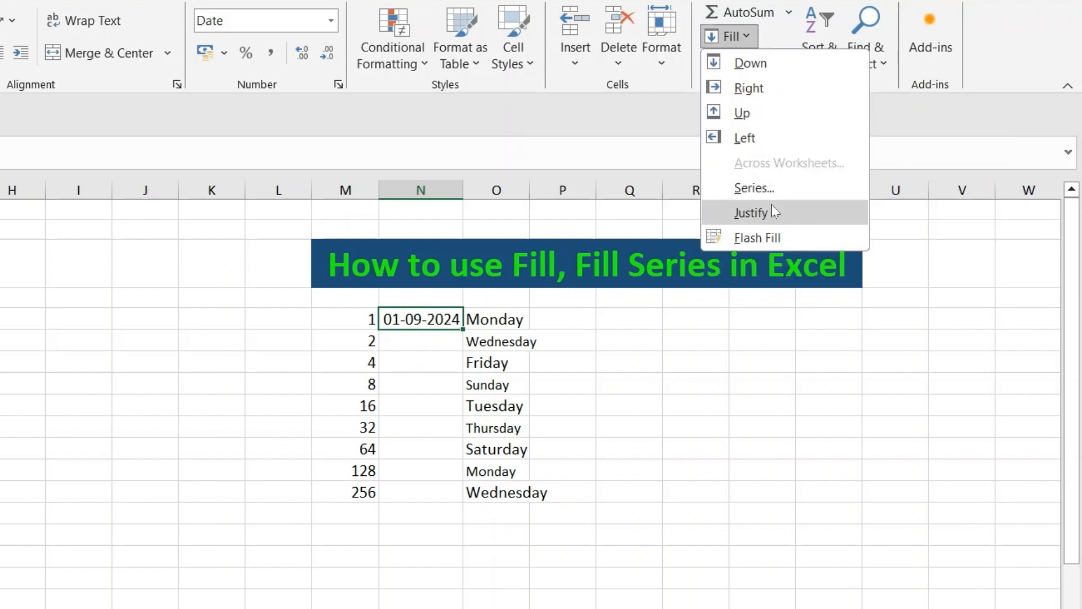
{"action": "left_click", "coordinate": [758, 186]}
{"action": "left_click", "coordinate": [774, 514]}
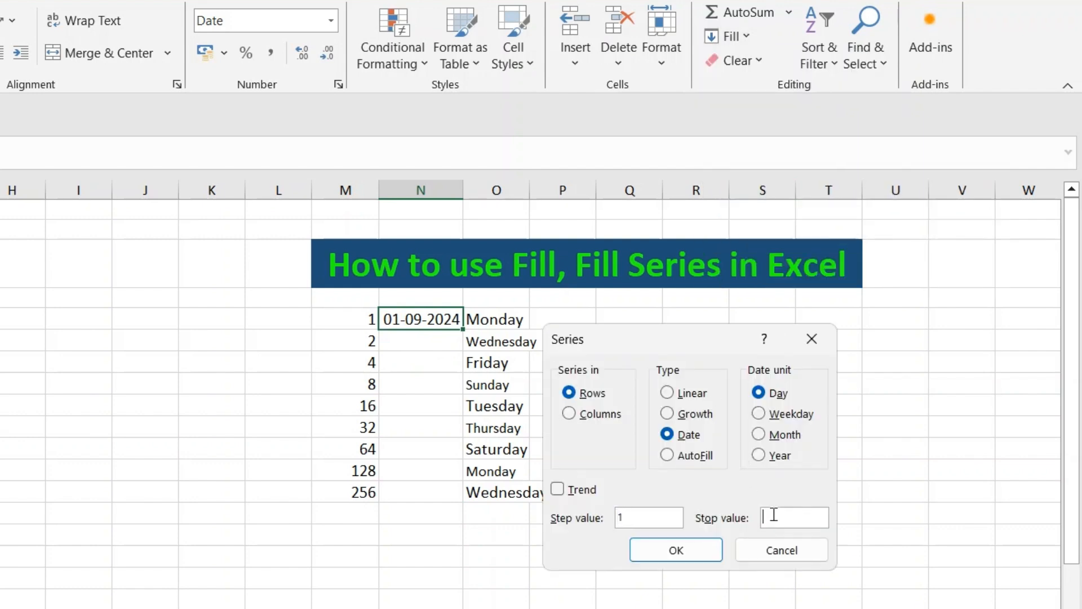
{"action": "type", "text": "30-9-2024"}
{"action": "left_click", "coordinate": [758, 415]}
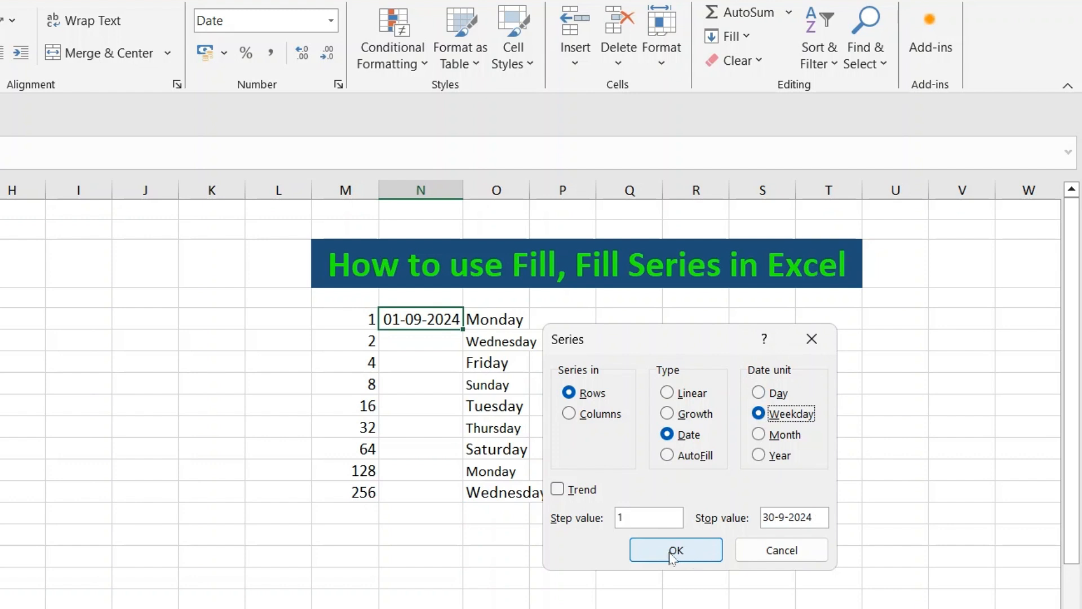
{"action": "left_click", "coordinate": [569, 414]}
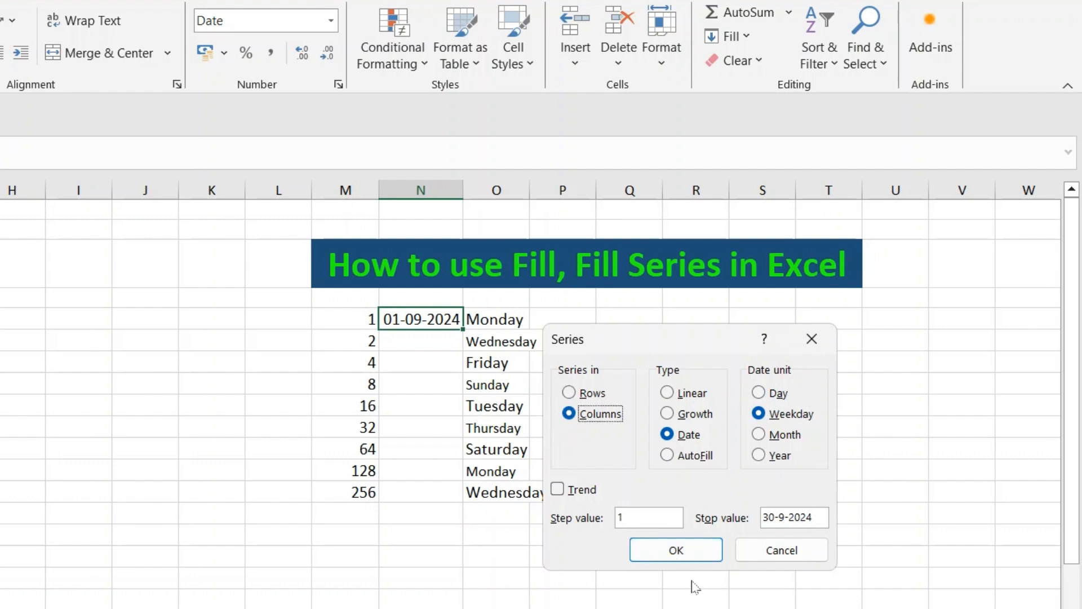
{"action": "left_click", "coordinate": [690, 559]}
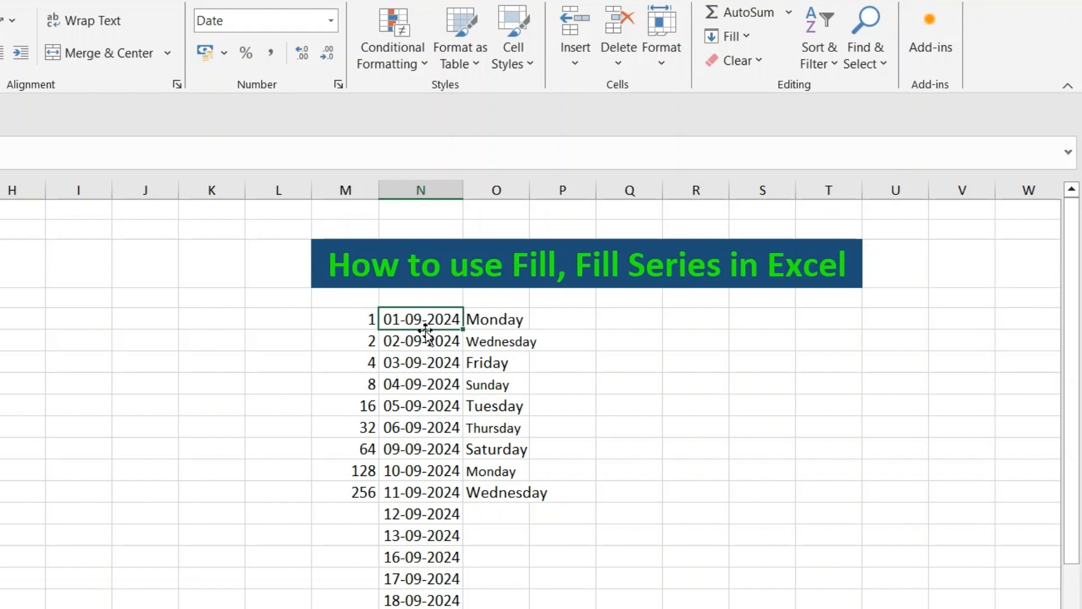
- Clear the entire date series from column N
{"action": "key", "text": "Left"}
{"action": "key", "text": "shift+Down"}
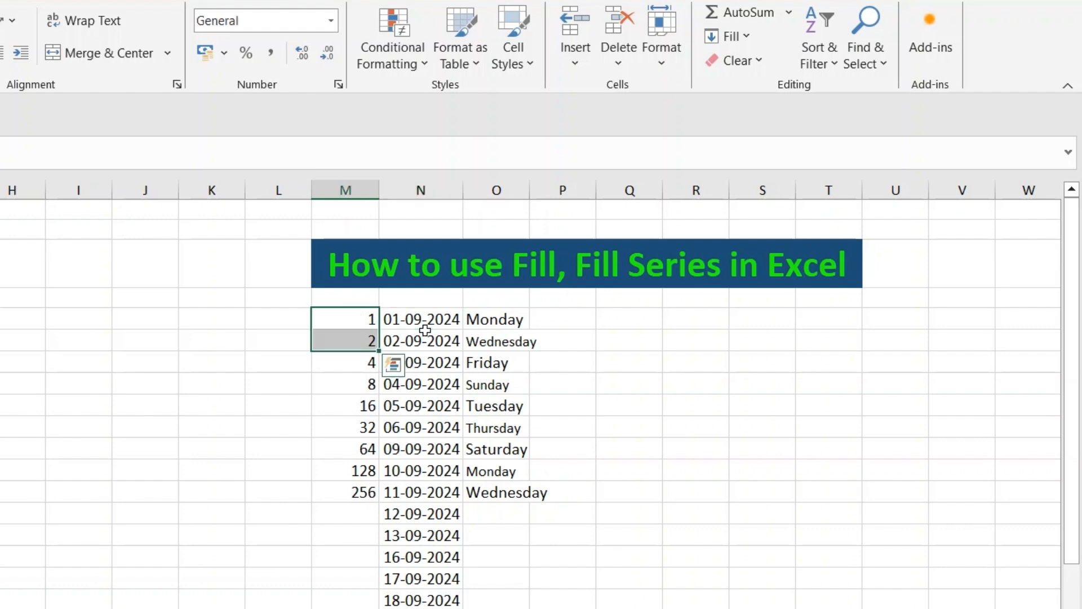
{"action": "left_click", "coordinate": [435, 319]}
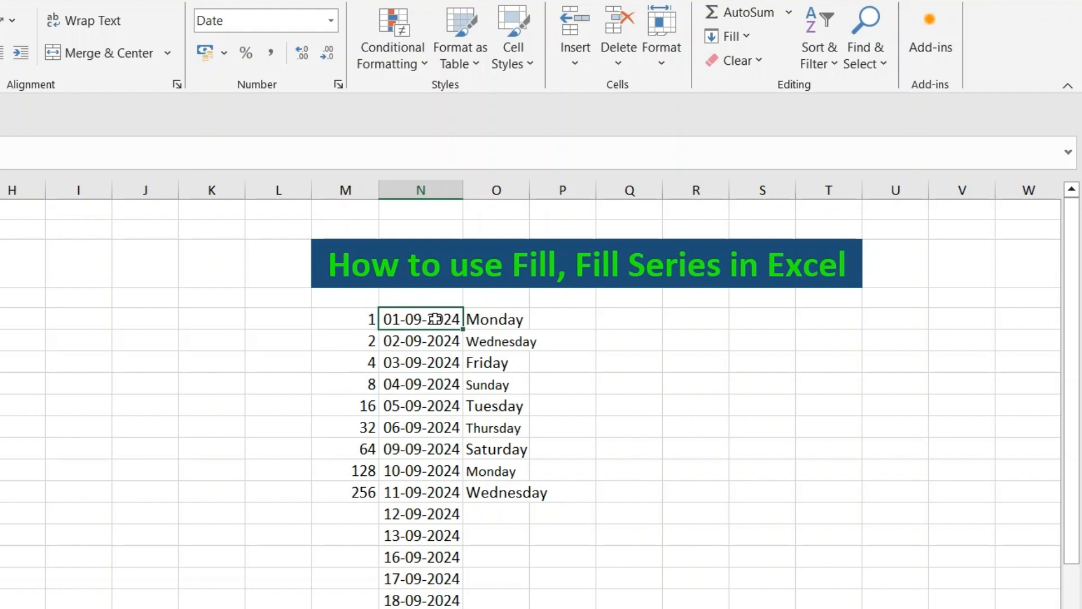
{"action": "key", "text": "ctrl+shift+Down"}
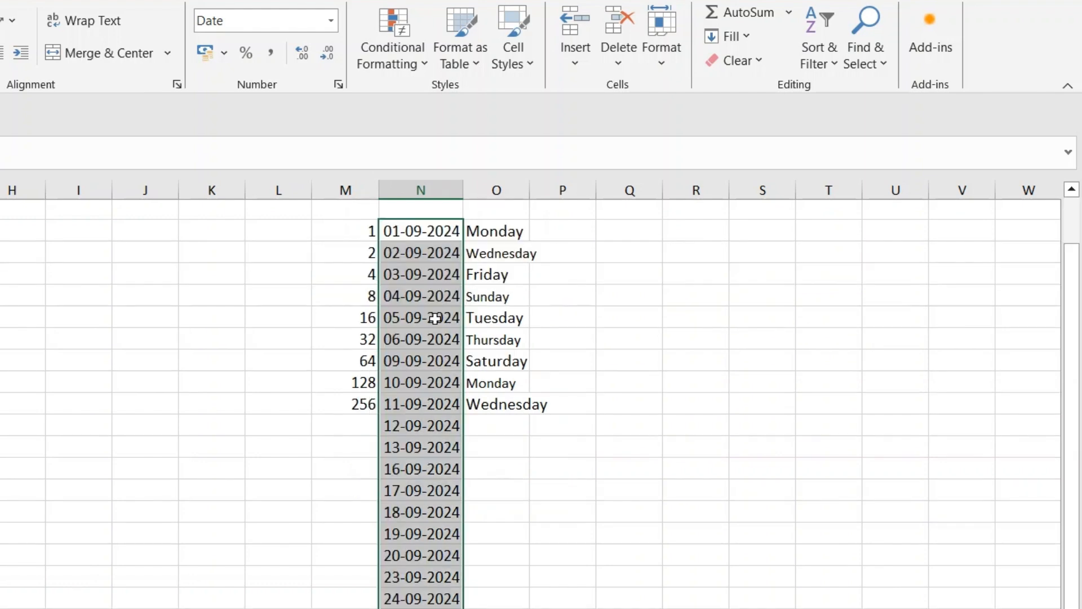
{"action": "key", "text": "Delete"}
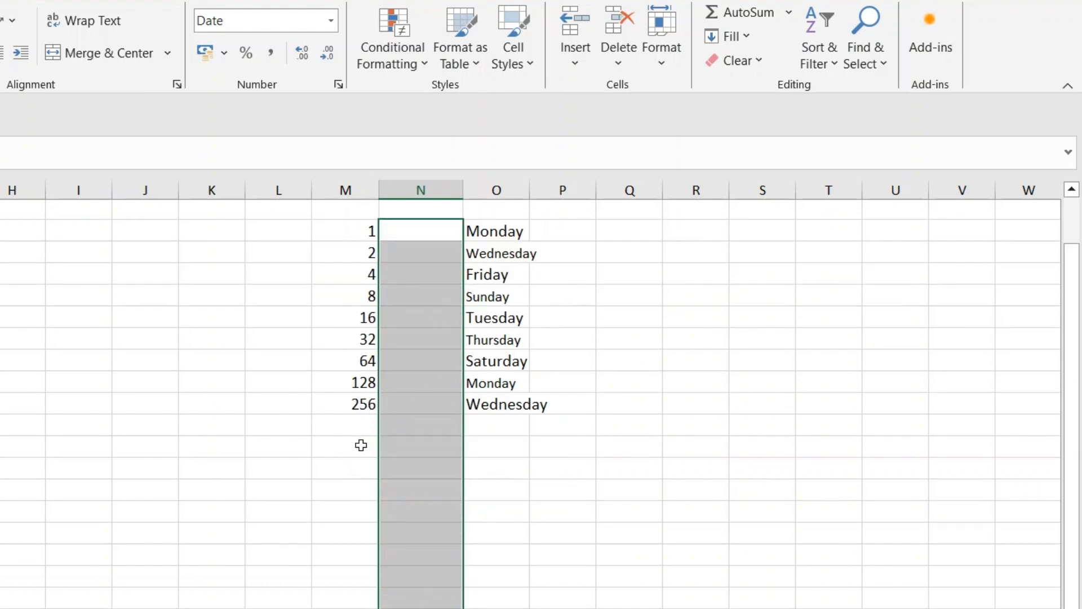
- Enter the date 1-9-2024 in the empty cell below 256 in column M
{"action": "left_click", "coordinate": [355, 445]}
{"action": "type", "text": "1"}
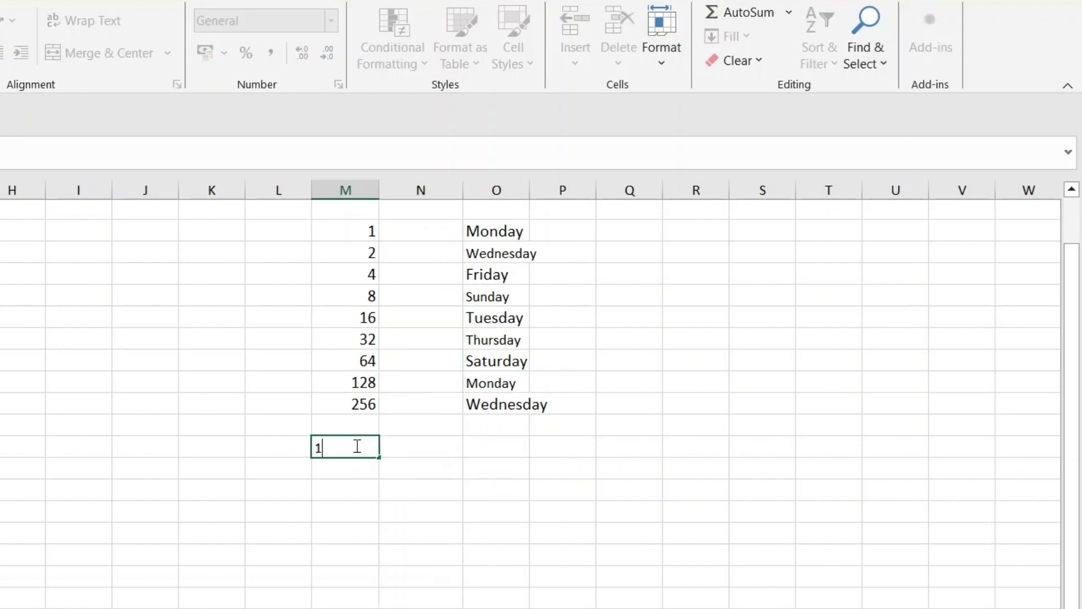
{"action": "type", "text": "-9-2024"}
{"action": "left_click", "coordinate": [461, 550]}
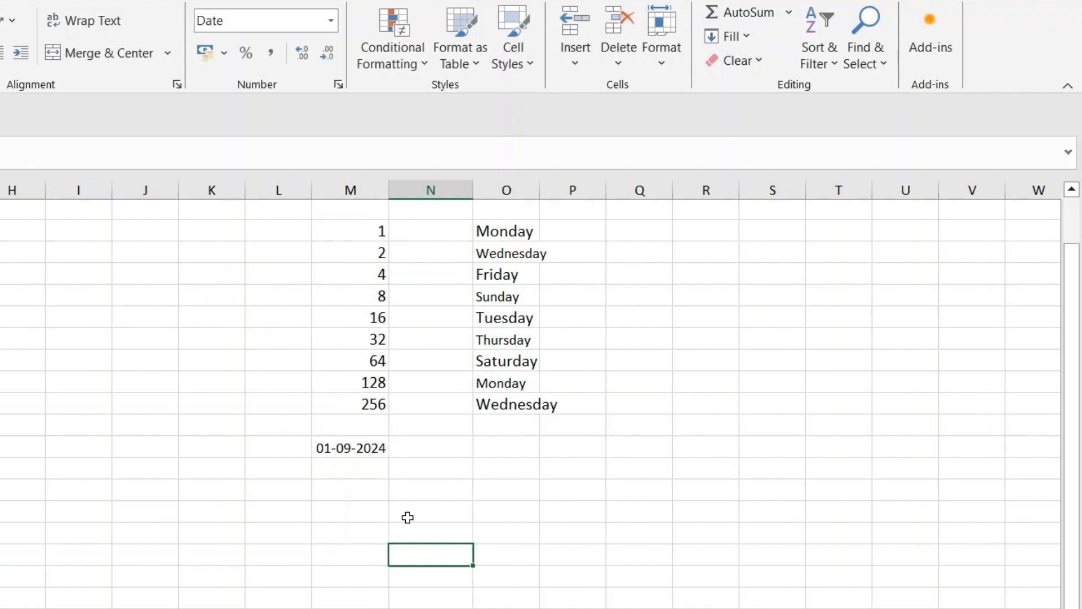
{"action": "left_click", "coordinate": [357, 448]}
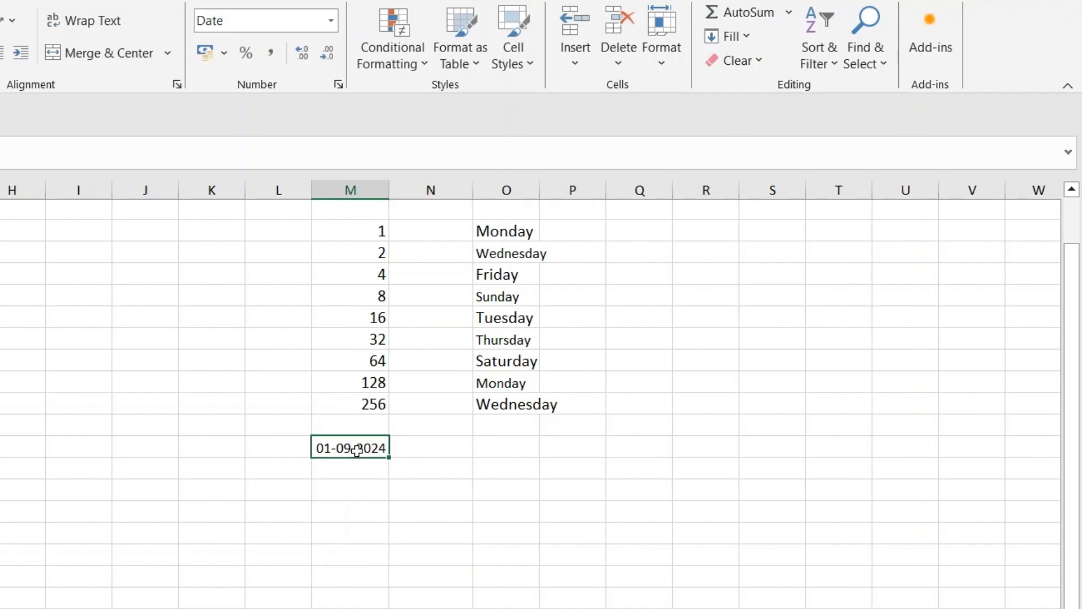
- Fill a daily date series across the row from 01-09-2024 with a stop value of 5-9-2024, and autofit column O
{"action": "left_click", "coordinate": [748, 39]}
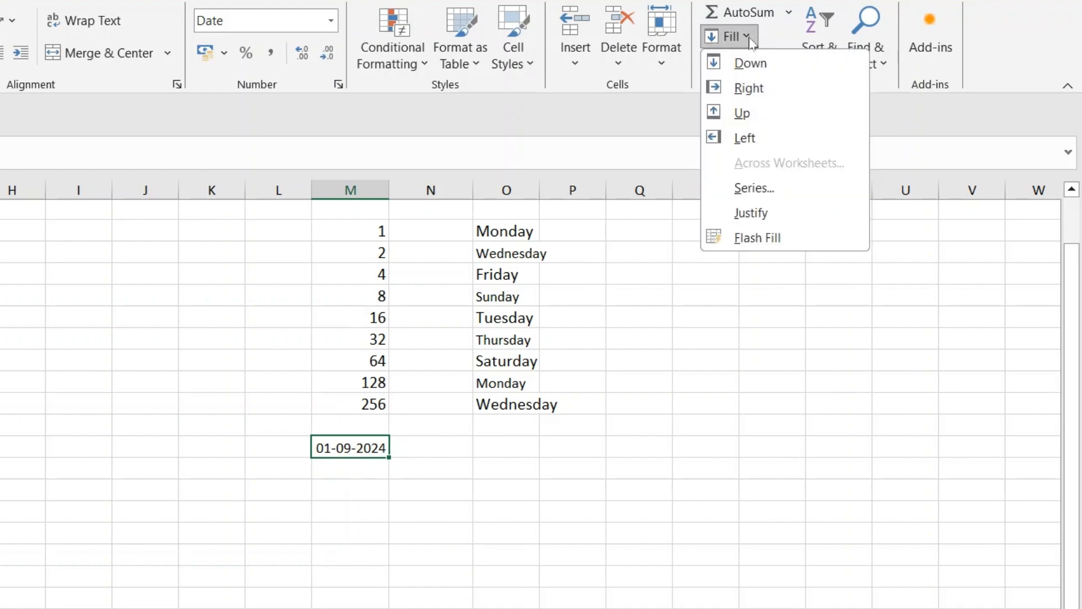
{"action": "left_click", "coordinate": [755, 189]}
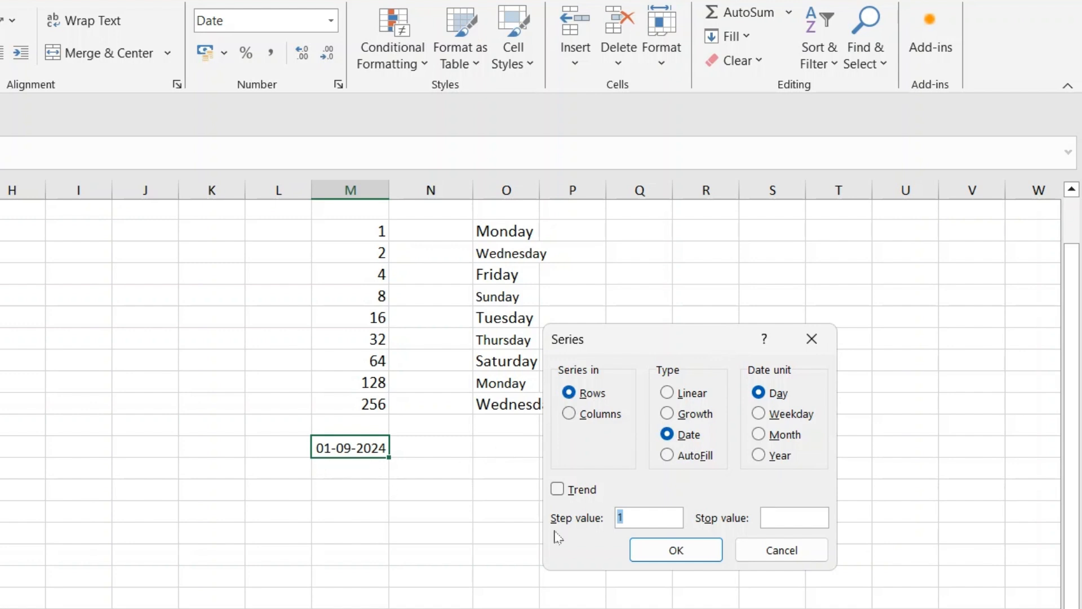
{"action": "left_click", "coordinate": [776, 518]}
{"action": "type", "text": "5-9-2024"}
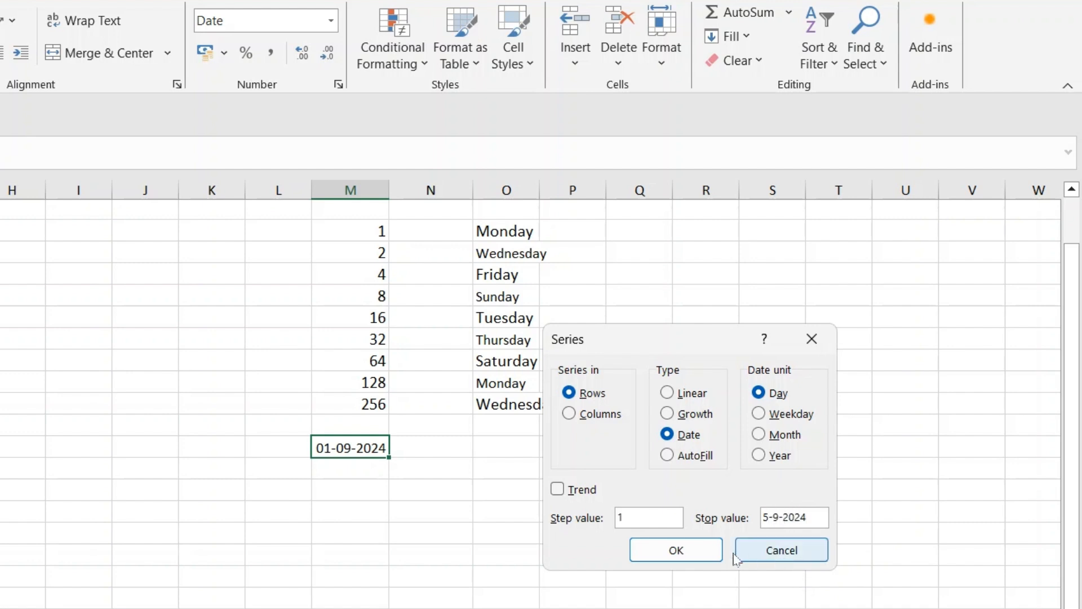
{"action": "left_click", "coordinate": [701, 551]}
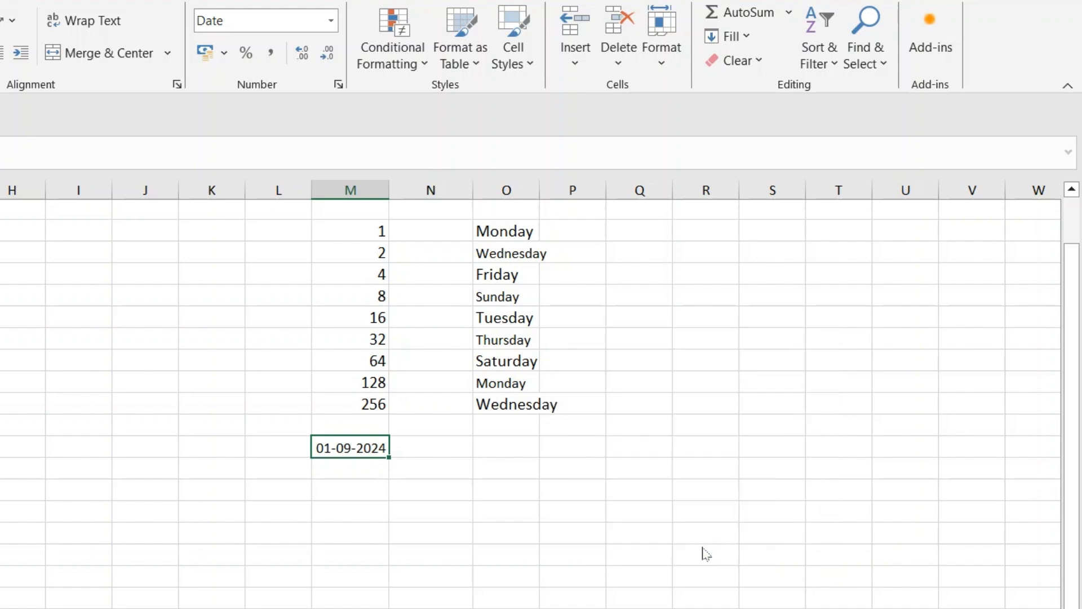
{"action": "double_click", "coordinate": [540, 191]}
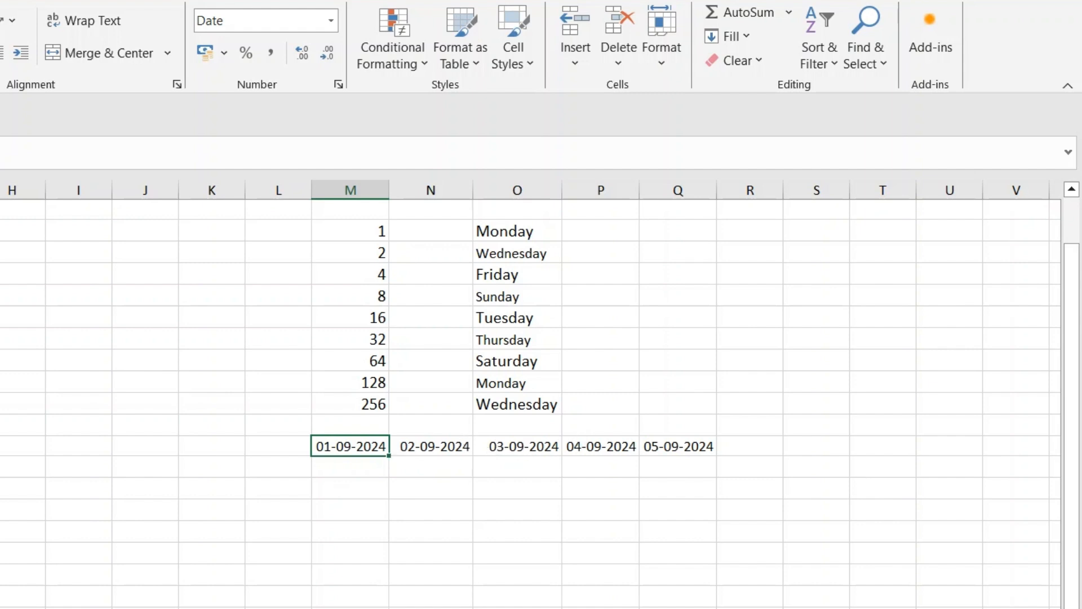
- Clear the date series from the row and the values 2 through 256 below 1 in column M
{"action": "left_click_drag", "start_coordinate": [329, 447], "coordinate": [657, 447]}
{"action": "key", "text": "Delete"}
{"action": "scroll", "coordinate": [462, 409], "scroll_direction": "up", "scroll_amount": 1}
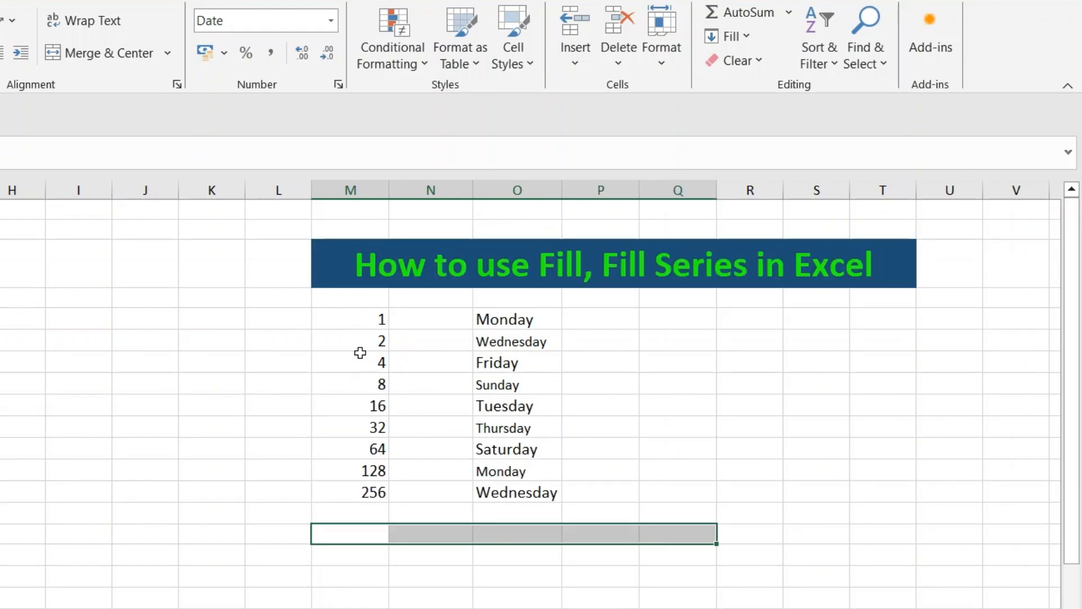
{"action": "left_click_drag", "start_coordinate": [357, 342], "coordinate": [367, 492]}
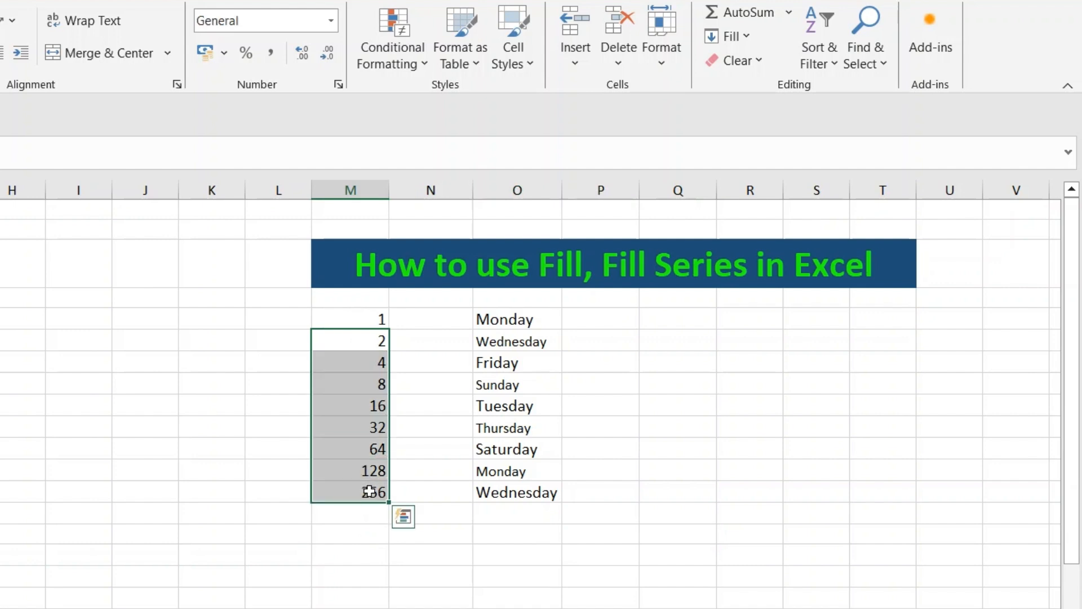
{"action": "key", "text": "Delete"}
- Fill a linear series down column M from 1 with step value 1 and stop value 100
{"action": "left_click", "coordinate": [343, 320]}
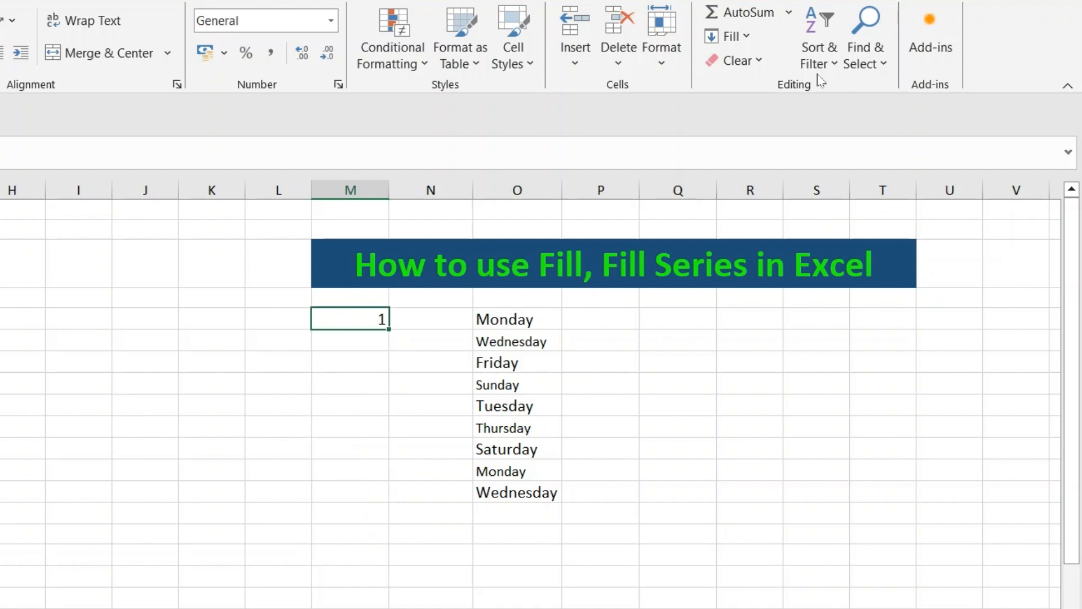
{"action": "left_click", "coordinate": [733, 36]}
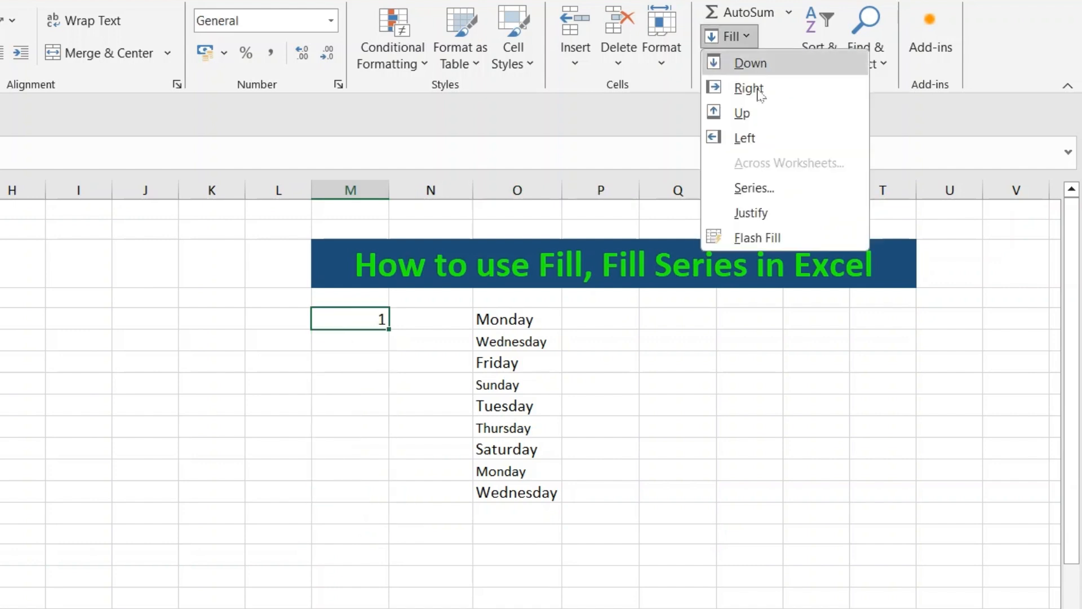
{"action": "left_click", "coordinate": [764, 195]}
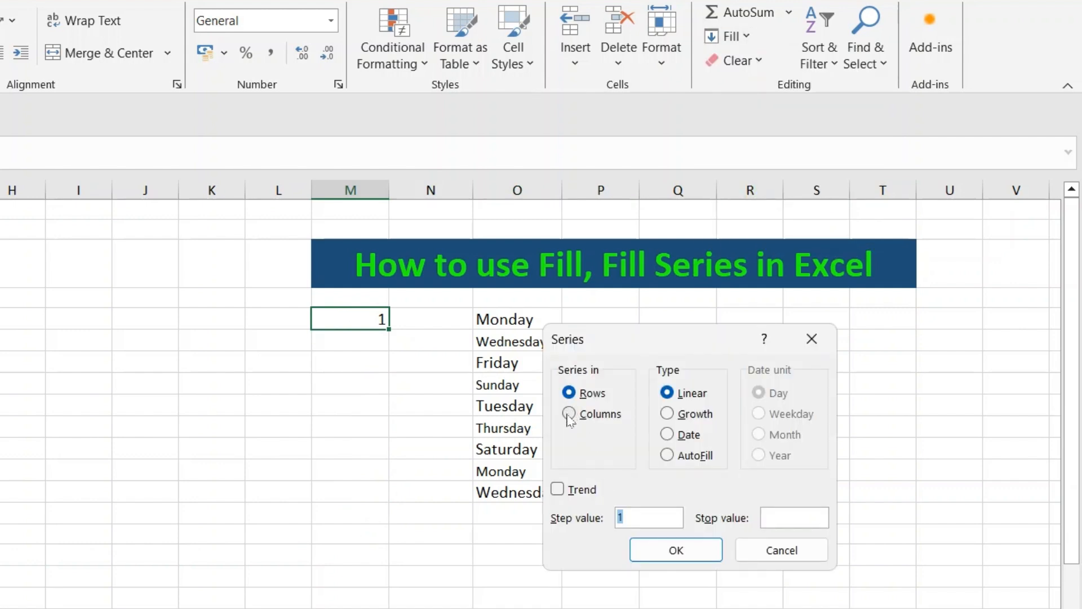
{"action": "left_click", "coordinate": [570, 414]}
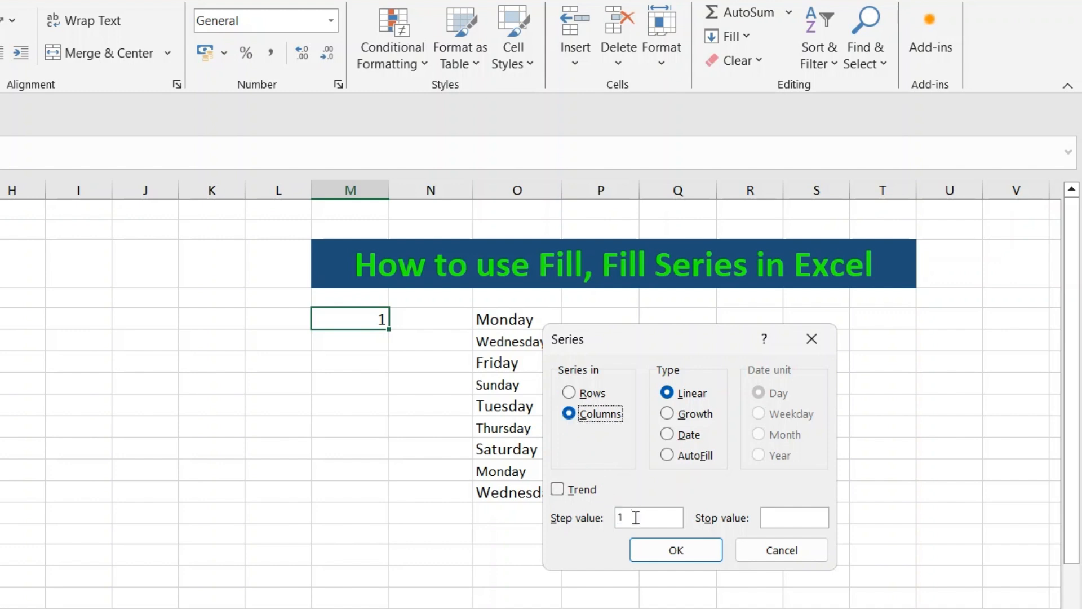
{"action": "left_click", "coordinate": [774, 514]}
{"action": "type", "text": "100"}
{"action": "left_click", "coordinate": [682, 552]}
{"action": "scroll", "coordinate": [394, 517], "scroll_direction": "down", "scroll_amount": 20}
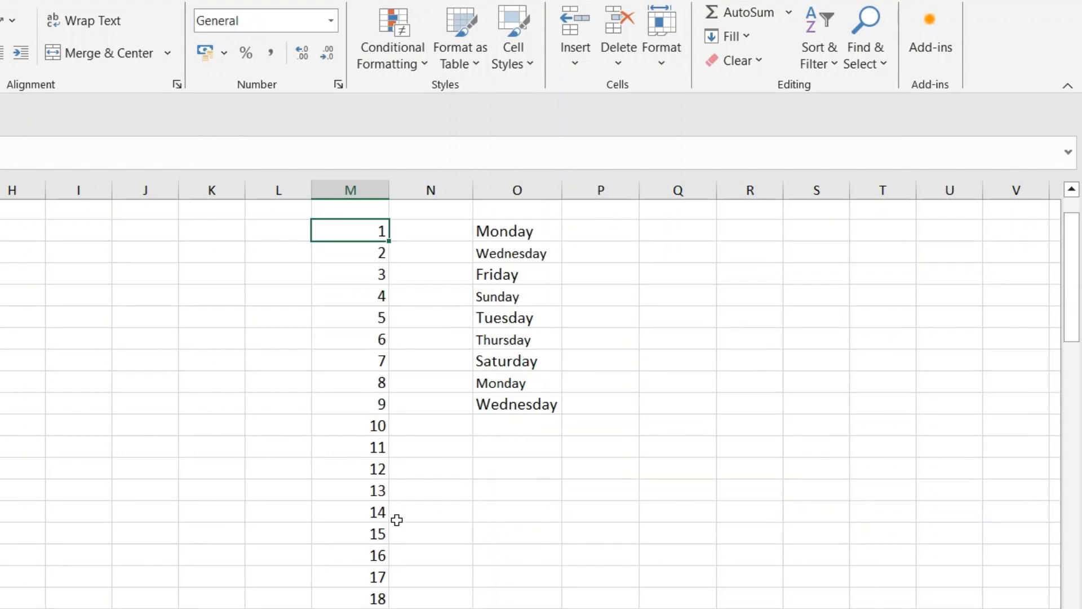
{"action": "scroll", "coordinate": [382, 522], "scroll_direction": "down", "scroll_amount": 12}
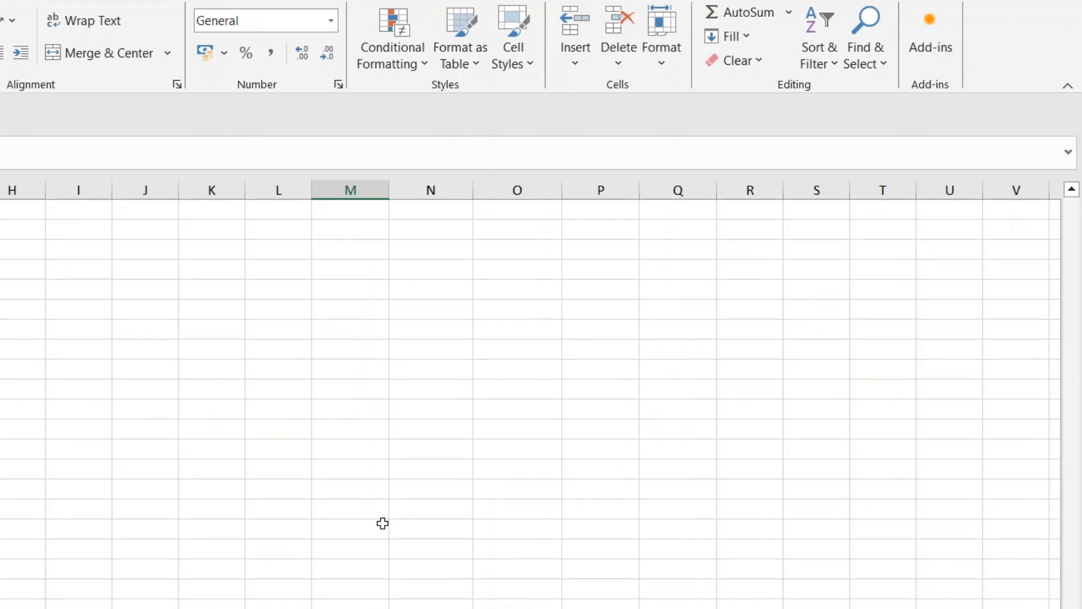
{"action": "scroll", "coordinate": [372, 498], "scroll_direction": "up", "scroll_amount": 6}
{"action": "scroll", "coordinate": [362, 440], "scroll_direction": "up", "scroll_amount": 20}
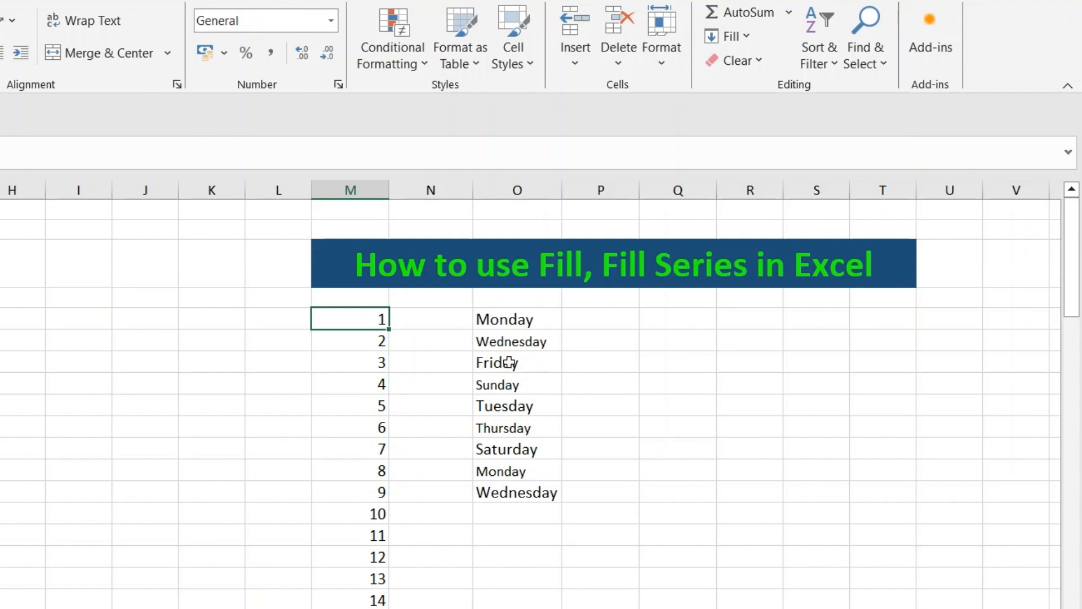
- Open the Fill options for the cell containing 1
{"action": "left_click", "coordinate": [746, 36]}
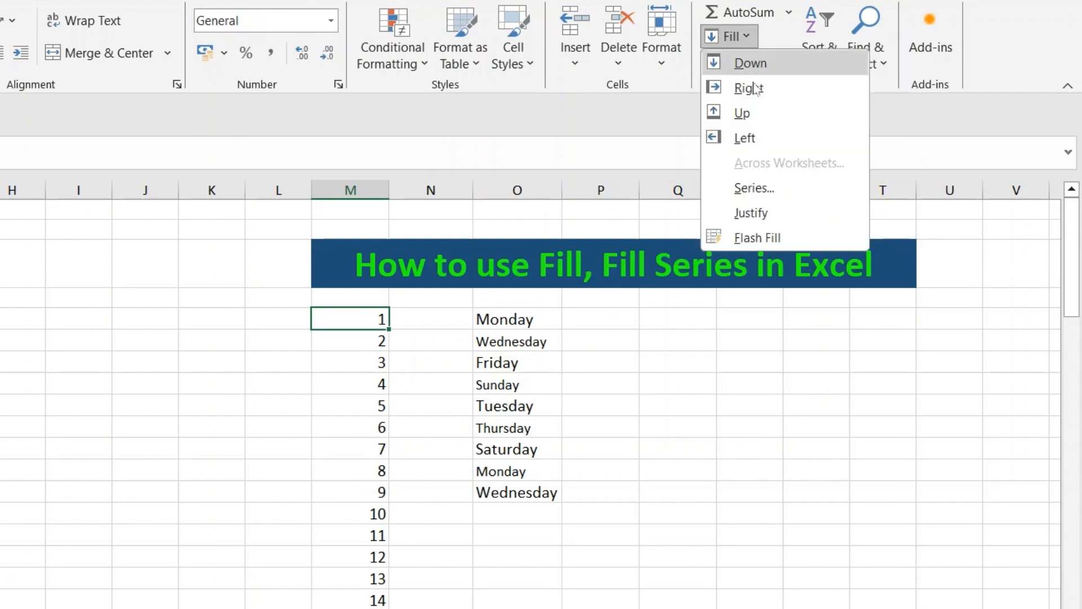